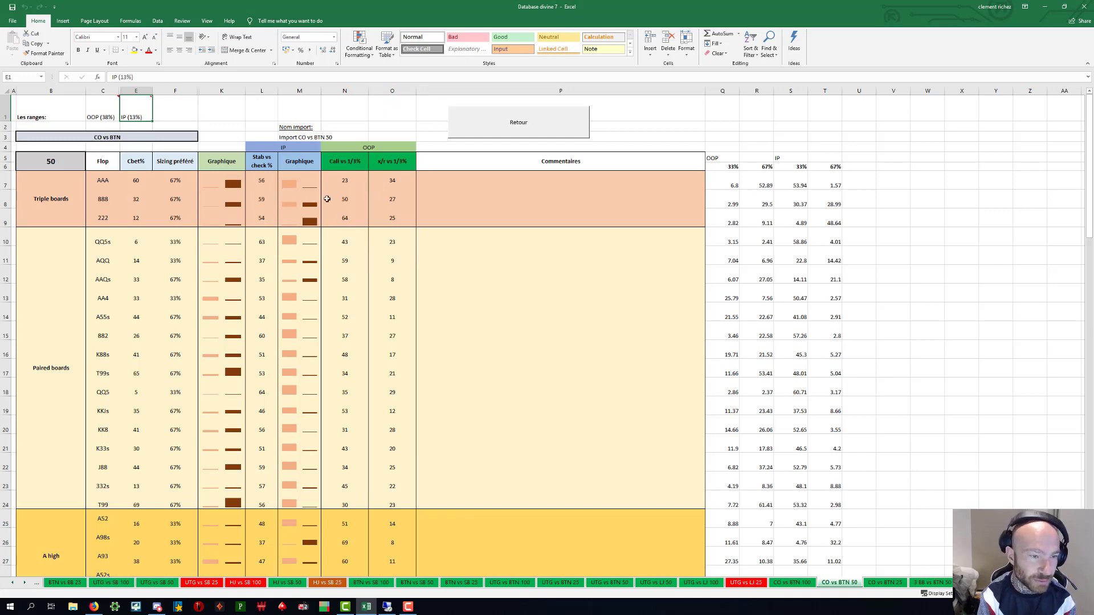
Review the paired boards in the CO vs BTN 50 sheet and consult the Paired board slide in Google Slides.
scroll(151, 241, "down", 1)
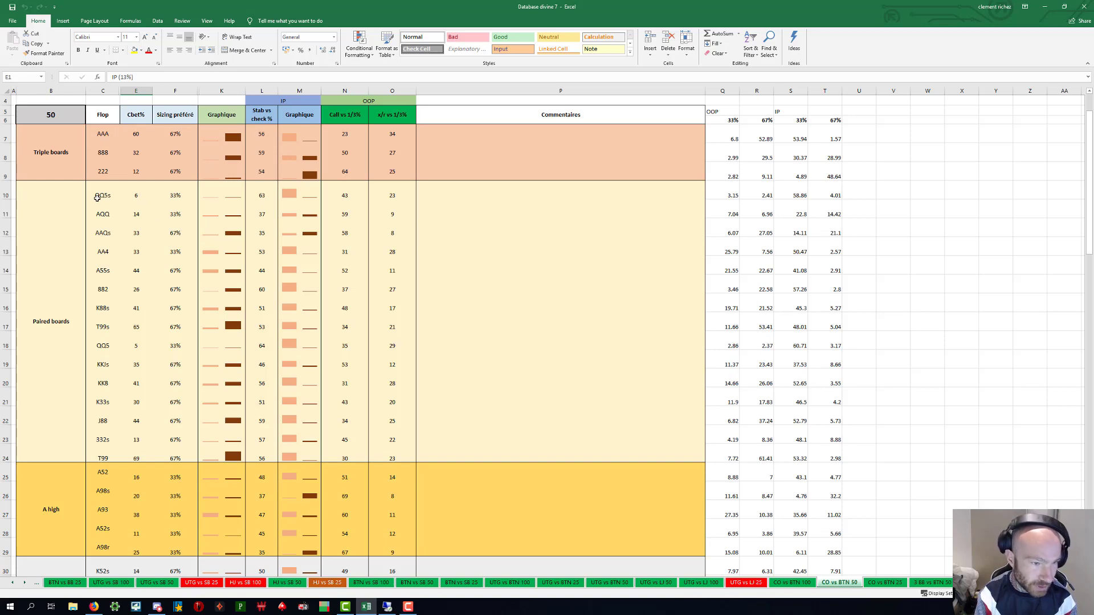
scroll(97, 197, "down", 1)
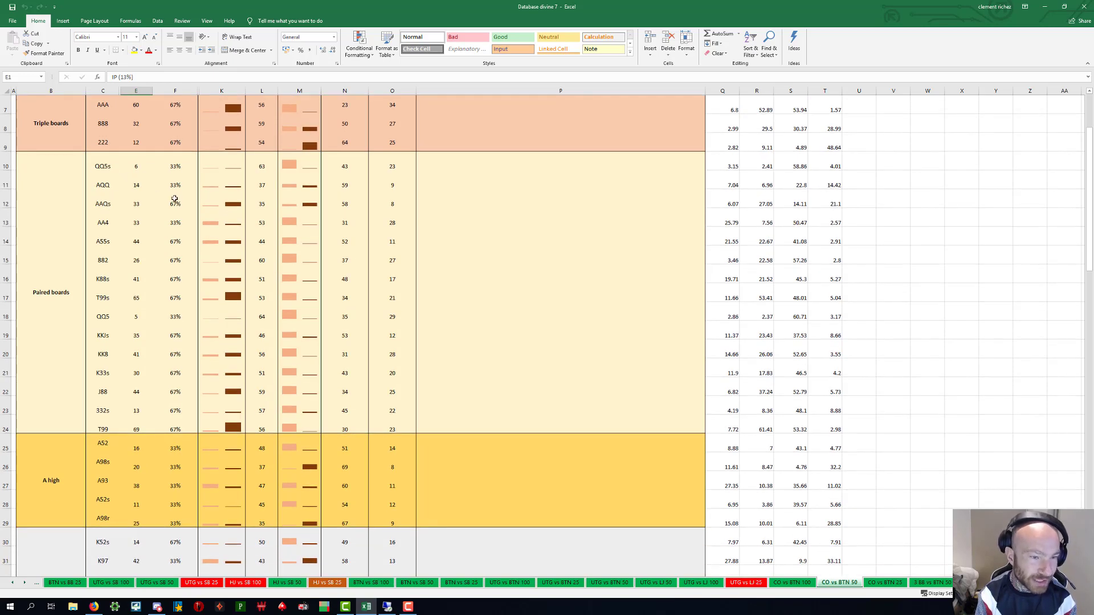
key("alt+Tab")
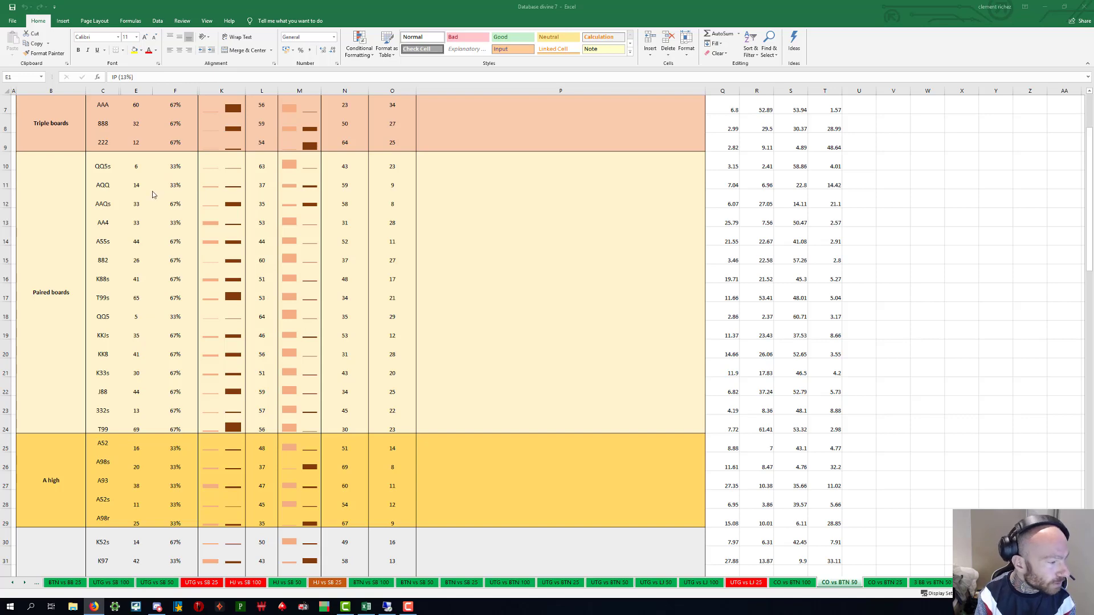
key("alt+Tab")
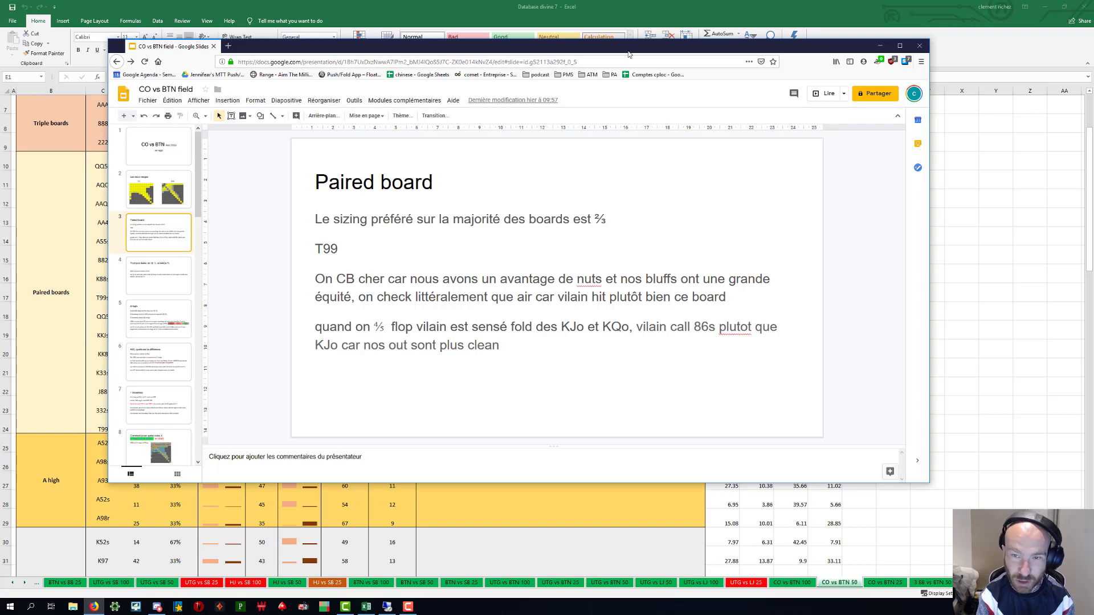
key("super+Down")
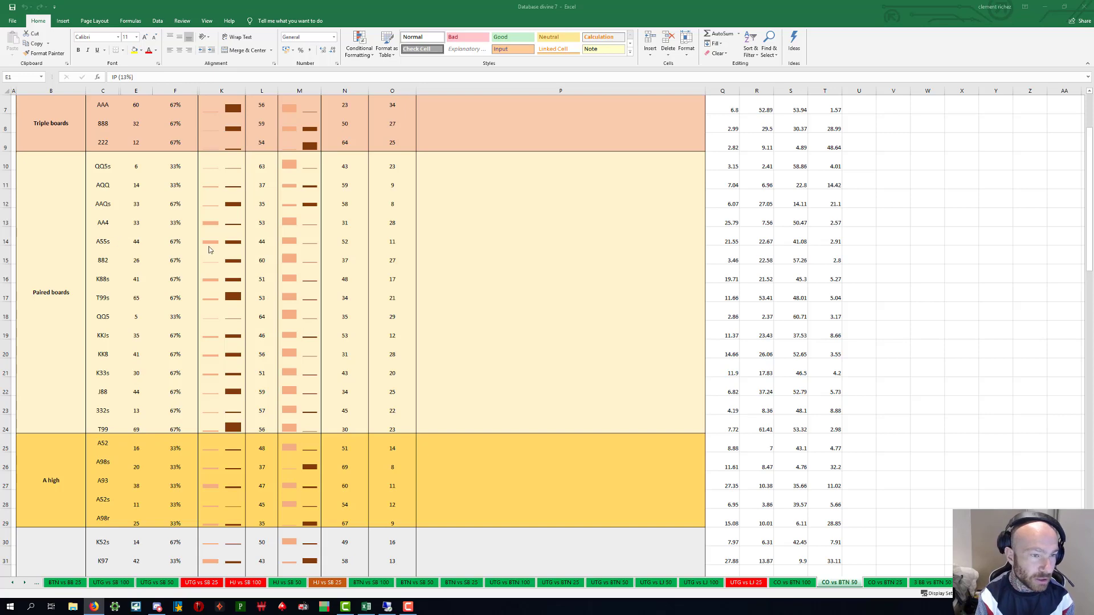
Return to the header of the CO vs BTN 50 sheet and check the note on the OOP range cell.
scroll(209, 251, "up", 2)
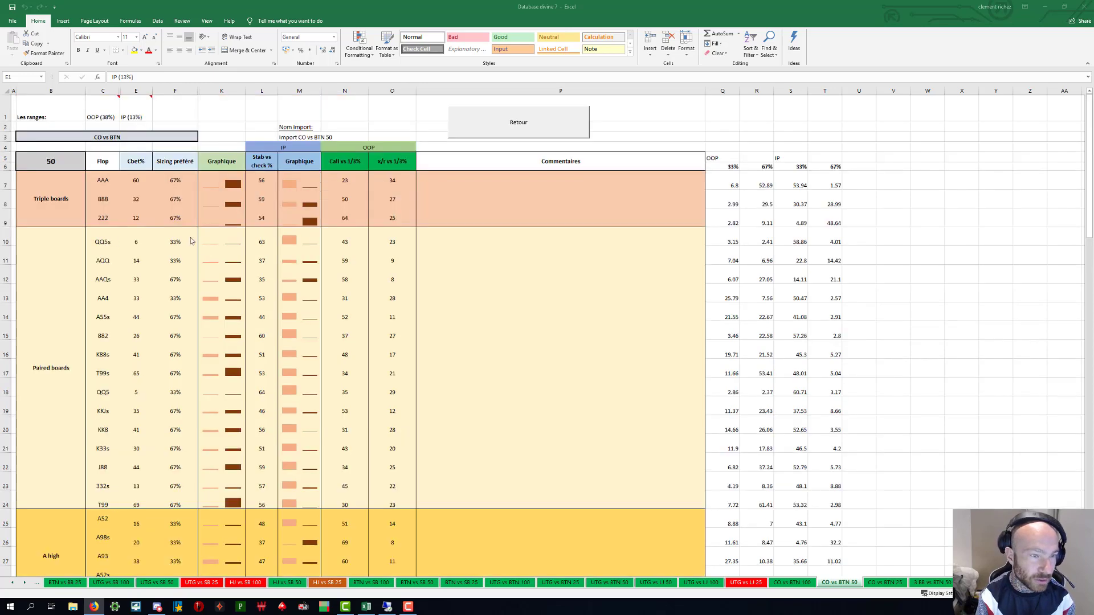
left_click(99, 114)
mouse_move(99, 114)
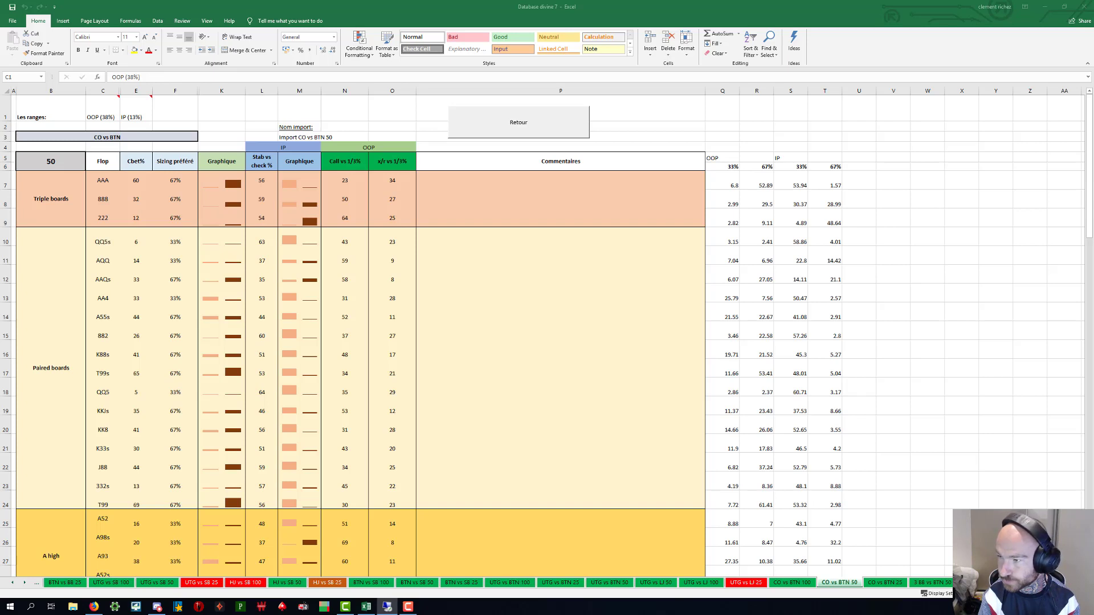
Switch to PioViewer and inspect IP's betting strategy after OOP checks on the AhAd4s flop, focusing on BET 21.
key("alt+Tab")
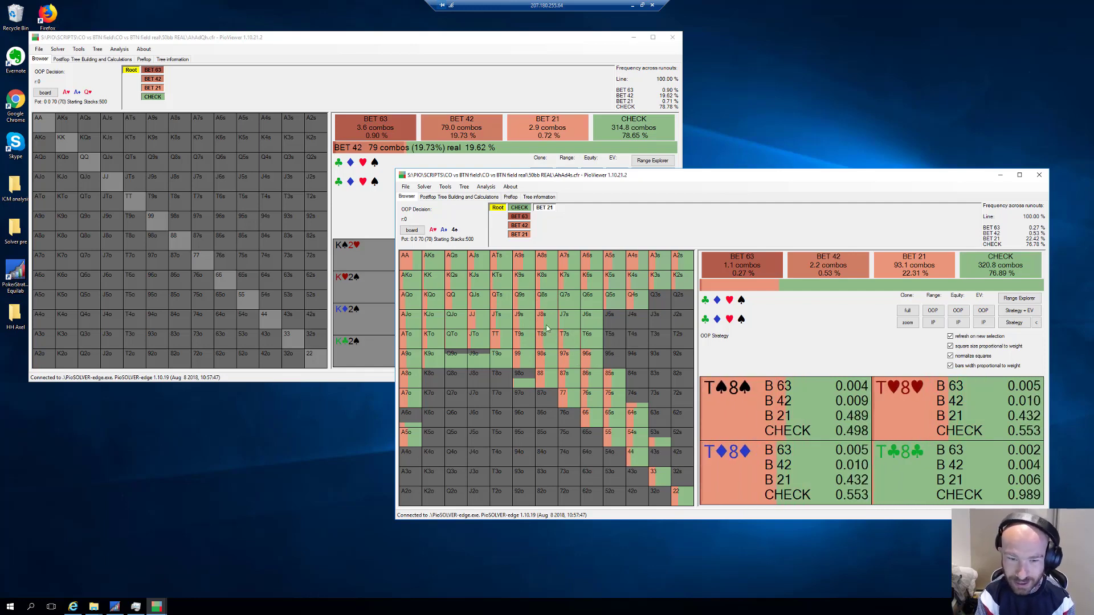
left_click(517, 208)
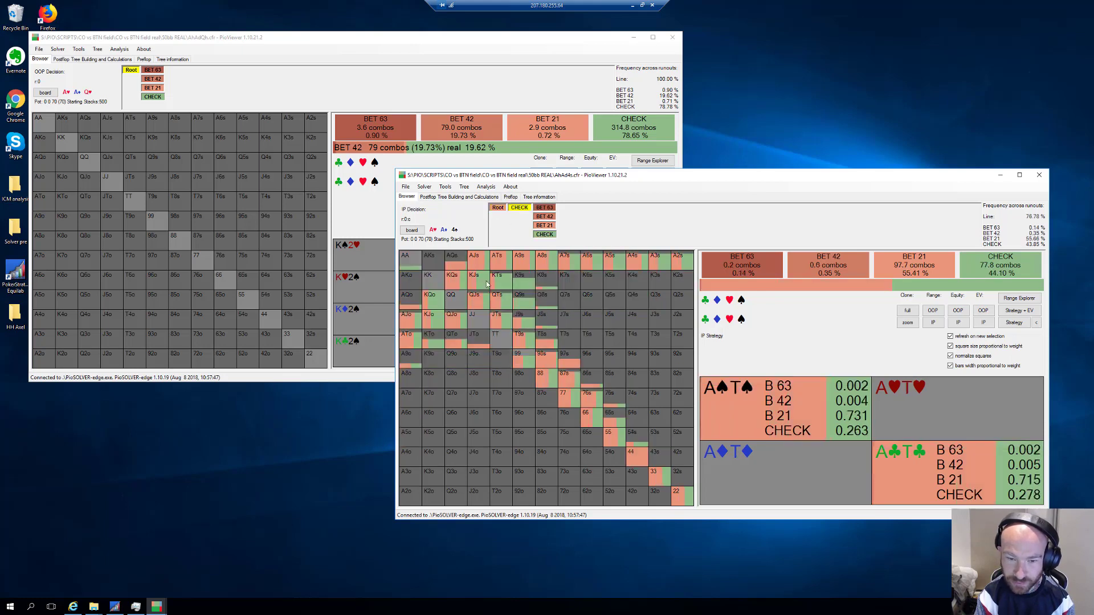
left_click(922, 266)
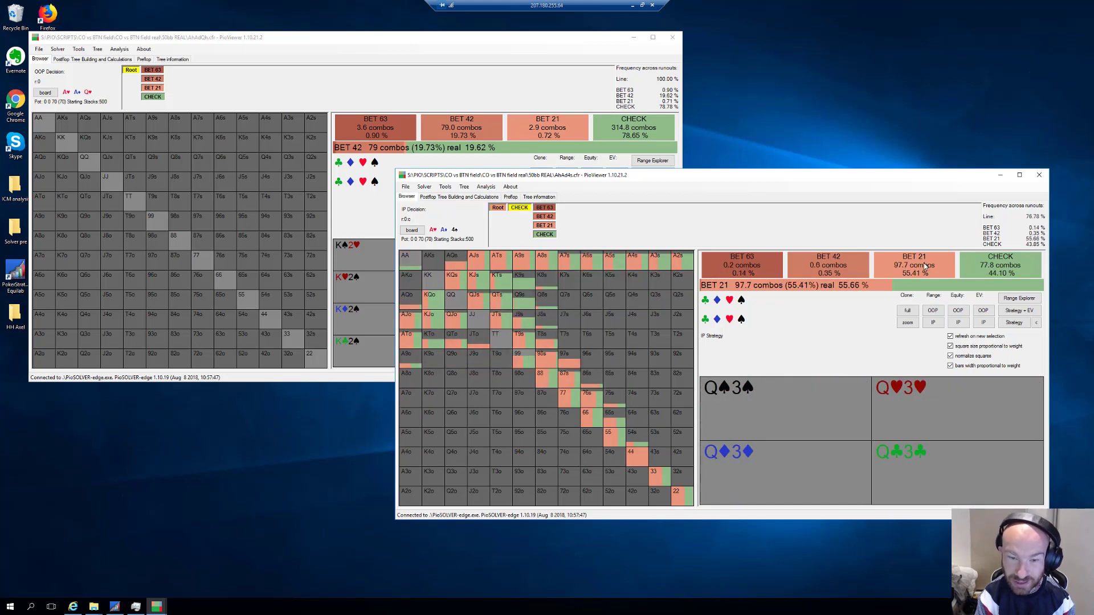
left_click(537, 225)
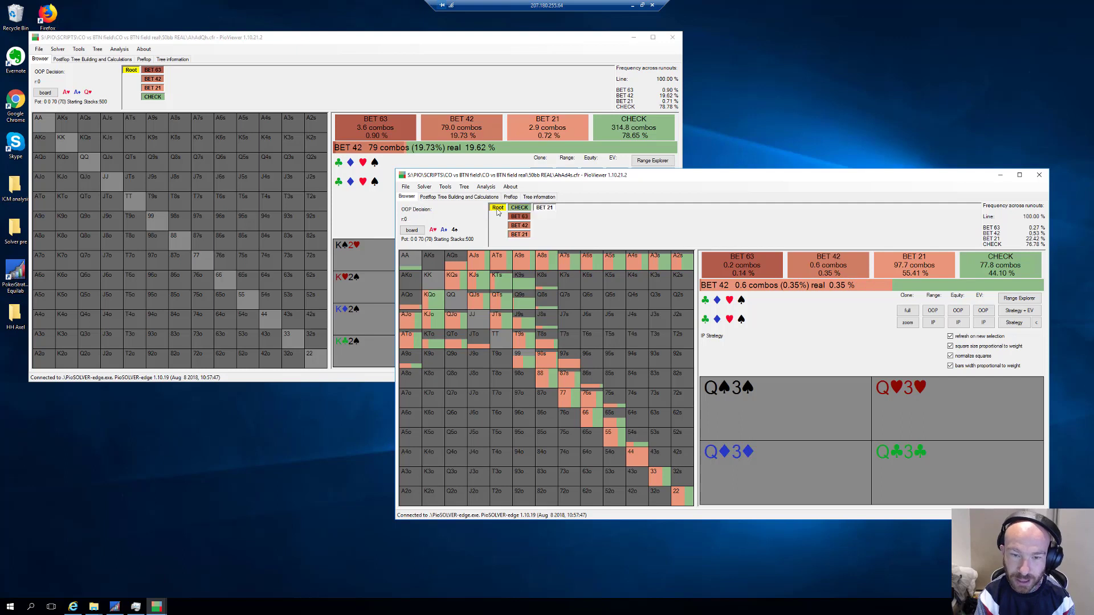
View IP's raise, call and fold response to OOP's BET 21 on AhAd4s and return to the root node.
left_click(519, 234)
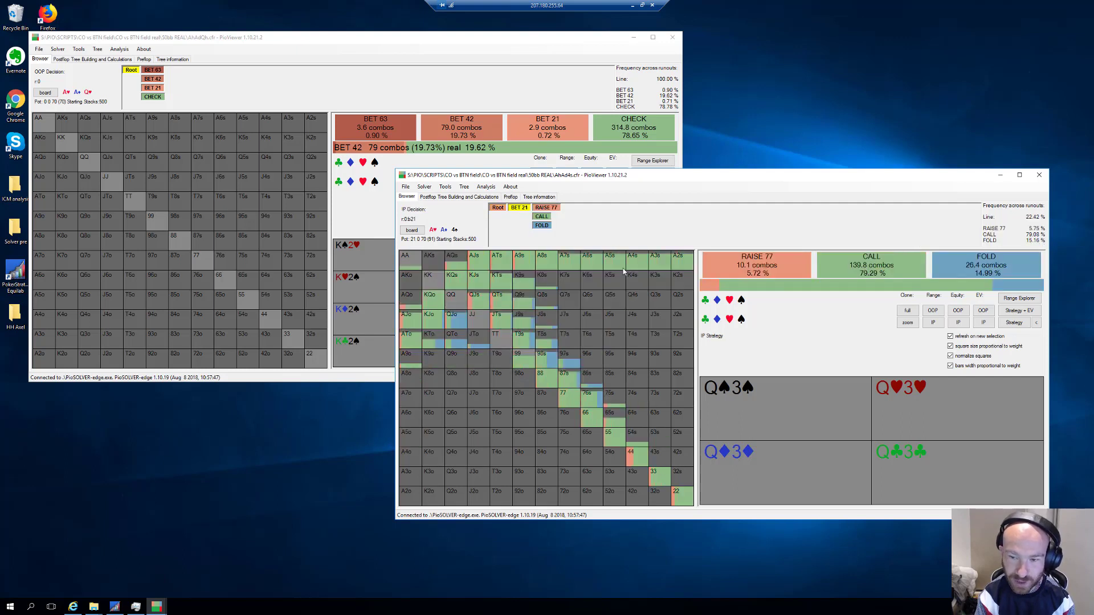
left_click(748, 278)
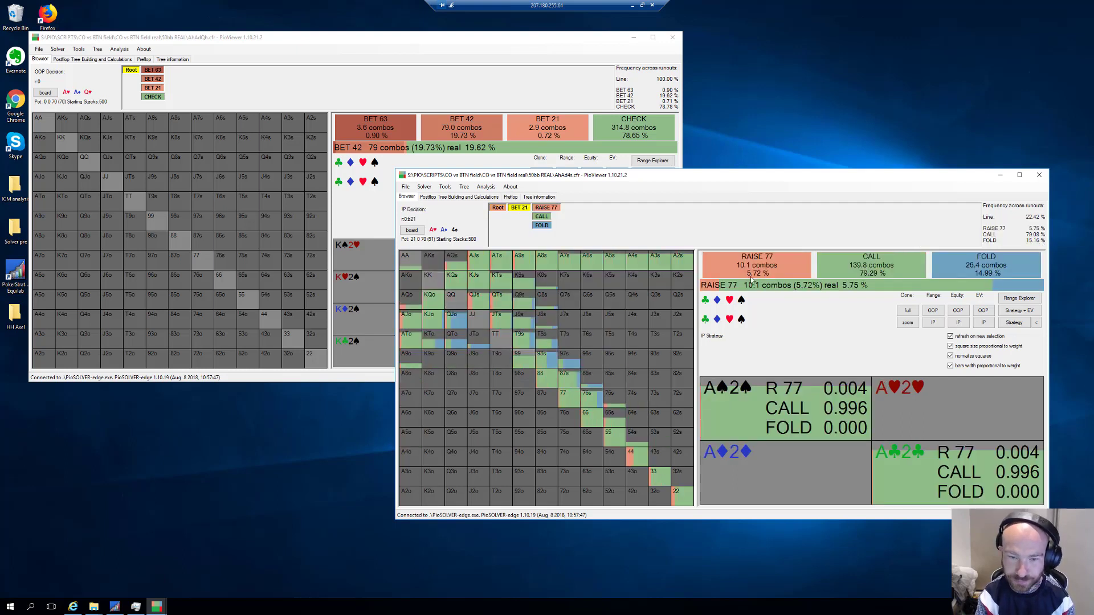
left_click(498, 208)
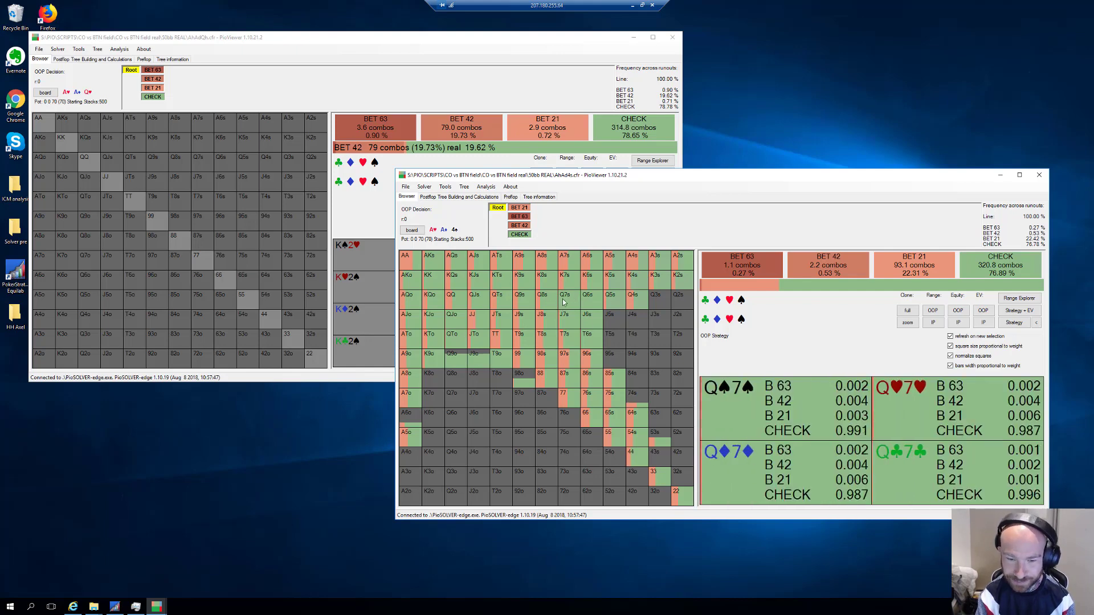
Follow the BET 21 and CALL line on AhAd4s to OOP's strategy on the 8♣ turn.
left_click(519, 209)
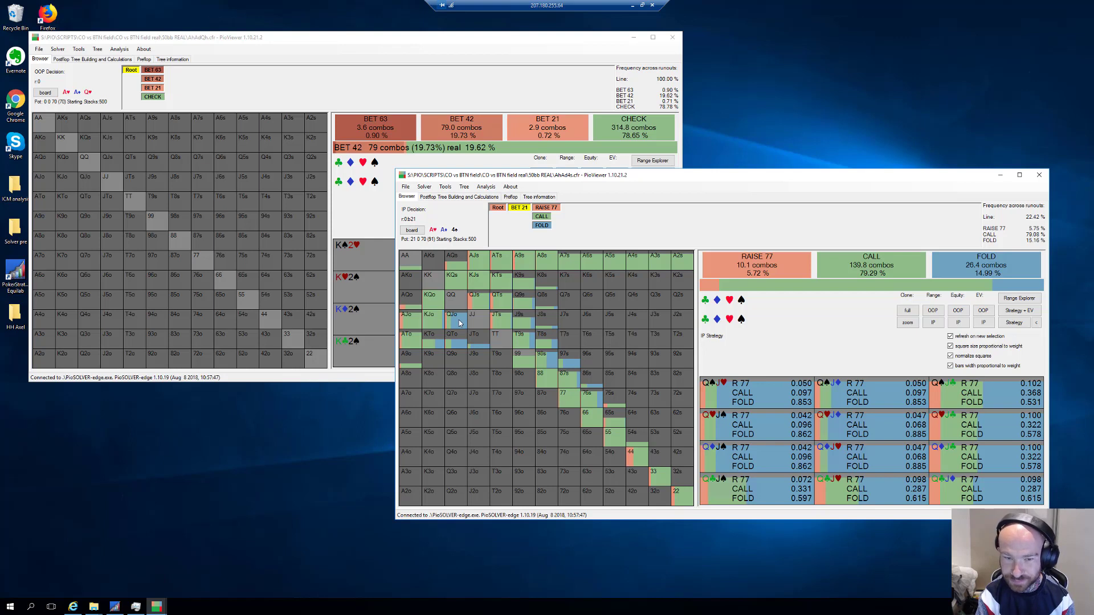
left_click(541, 217)
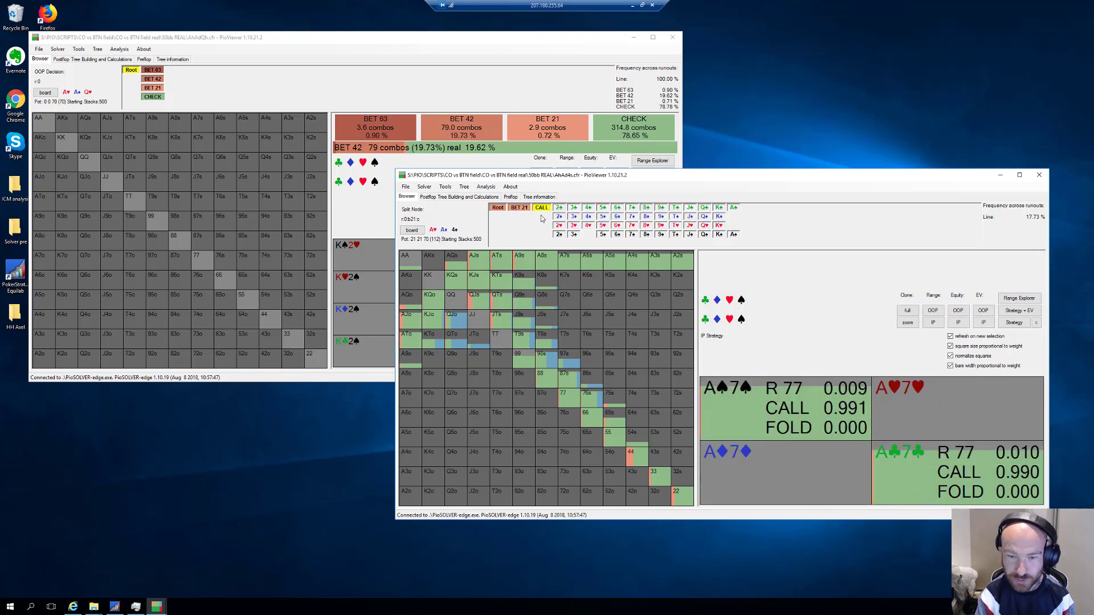
left_click(647, 210)
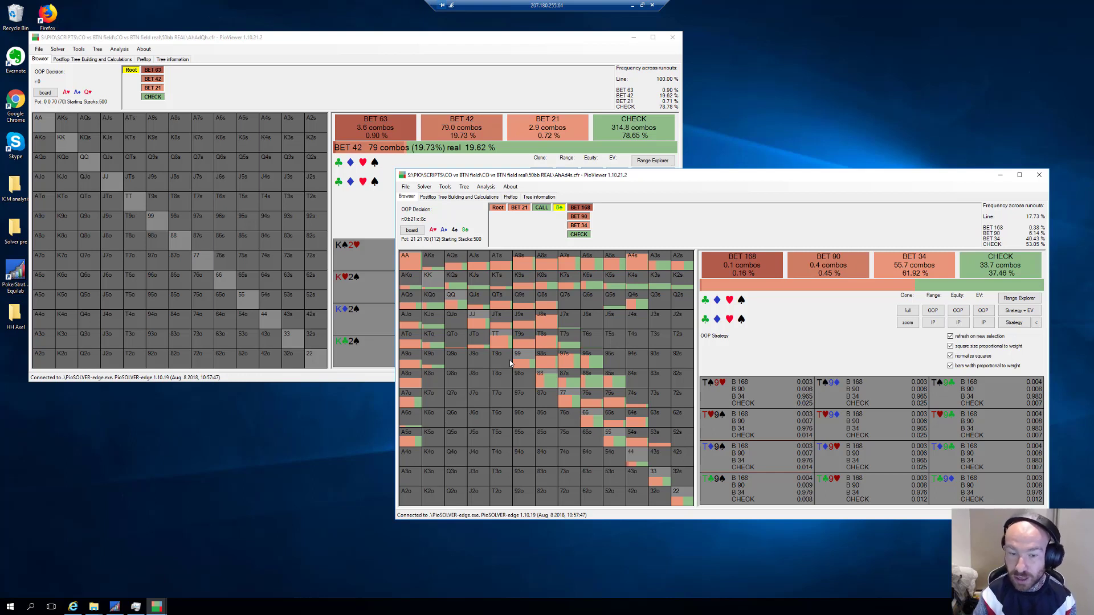
Recheck IP's response to BET 21, and reopen the 8♣ turn after the call to inspect OOP's individual hands.
left_click(517, 208)
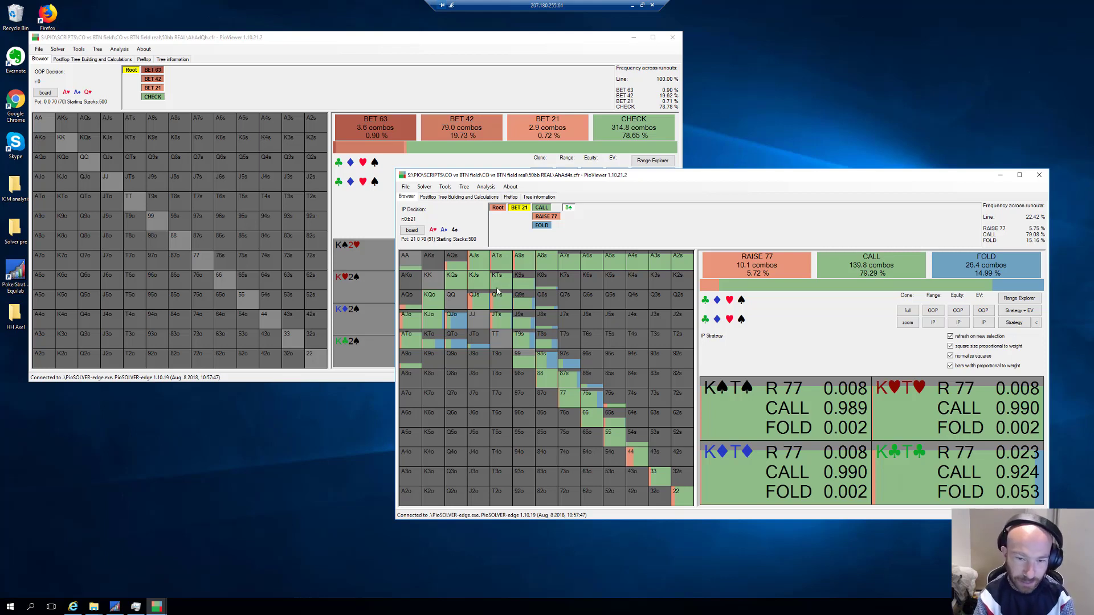
left_click(542, 209)
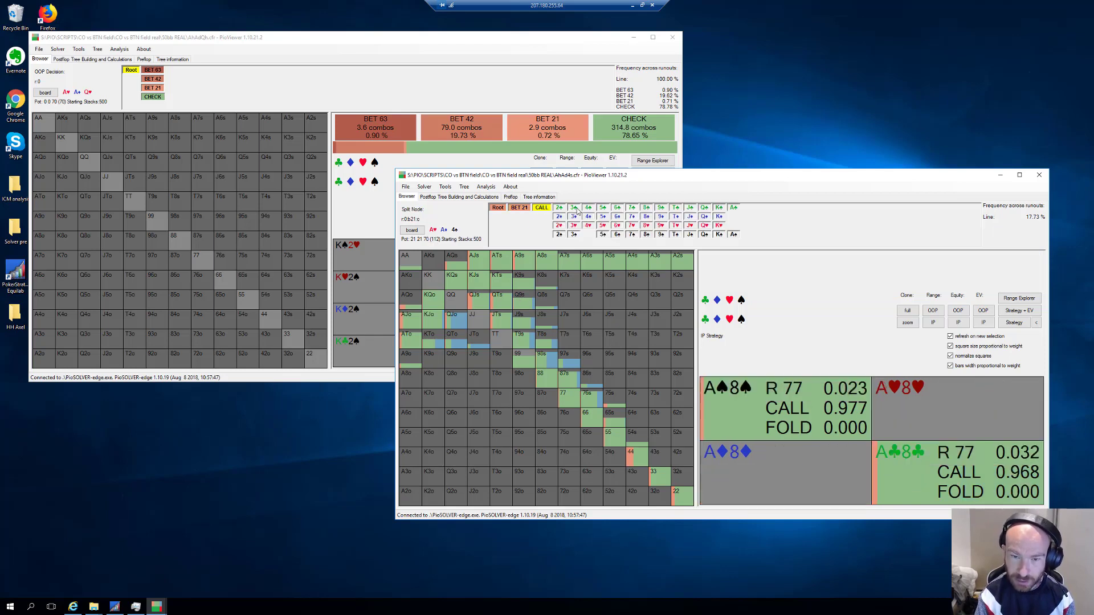
left_click(648, 210)
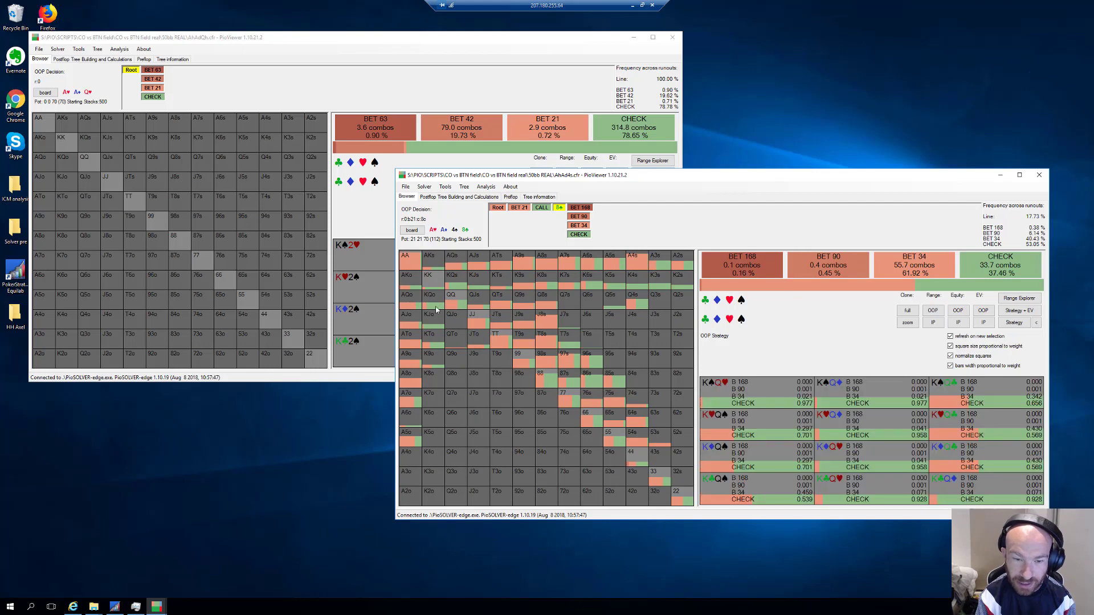
left_click(454, 279)
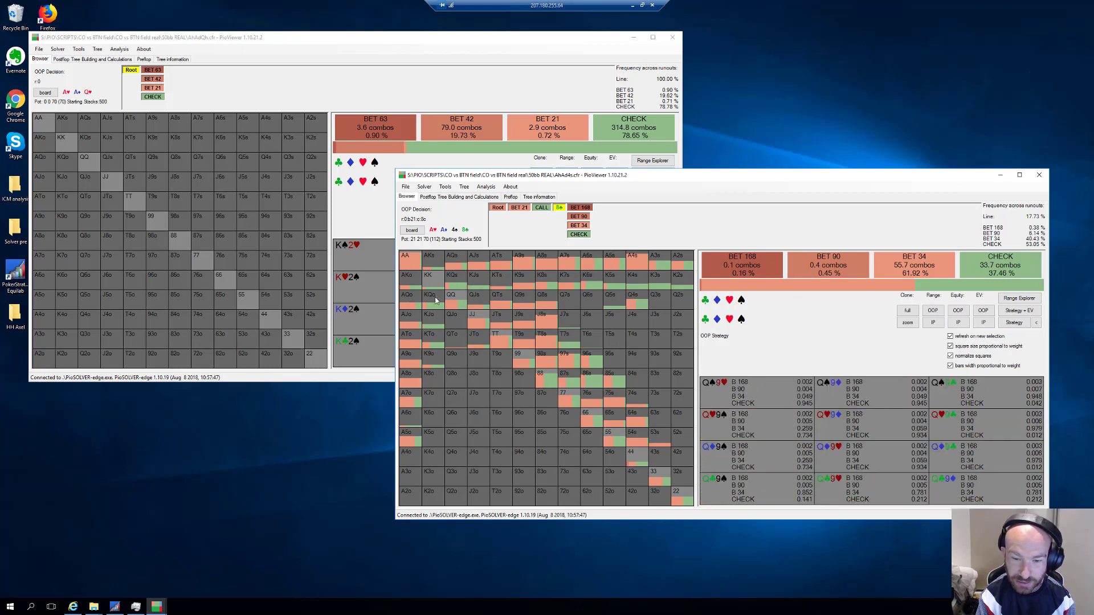
left_click(541, 373)
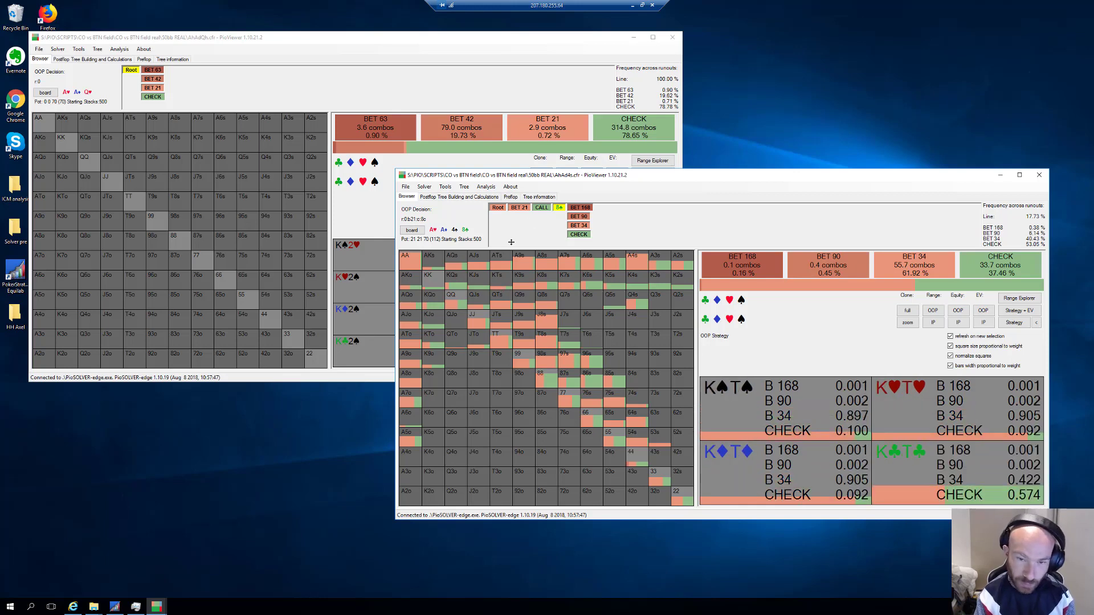
Go back to the AhAd4s root and view IP's preflop range in the tree-building settings, leaving it unedited.
left_click(497, 208)
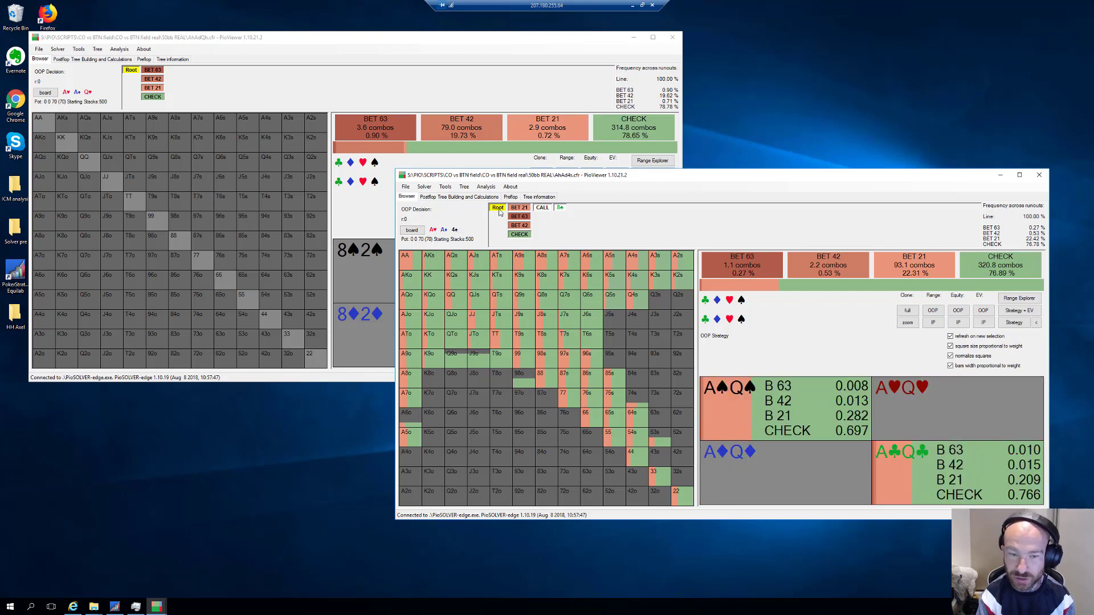
left_click(454, 197)
left_click(482, 228)
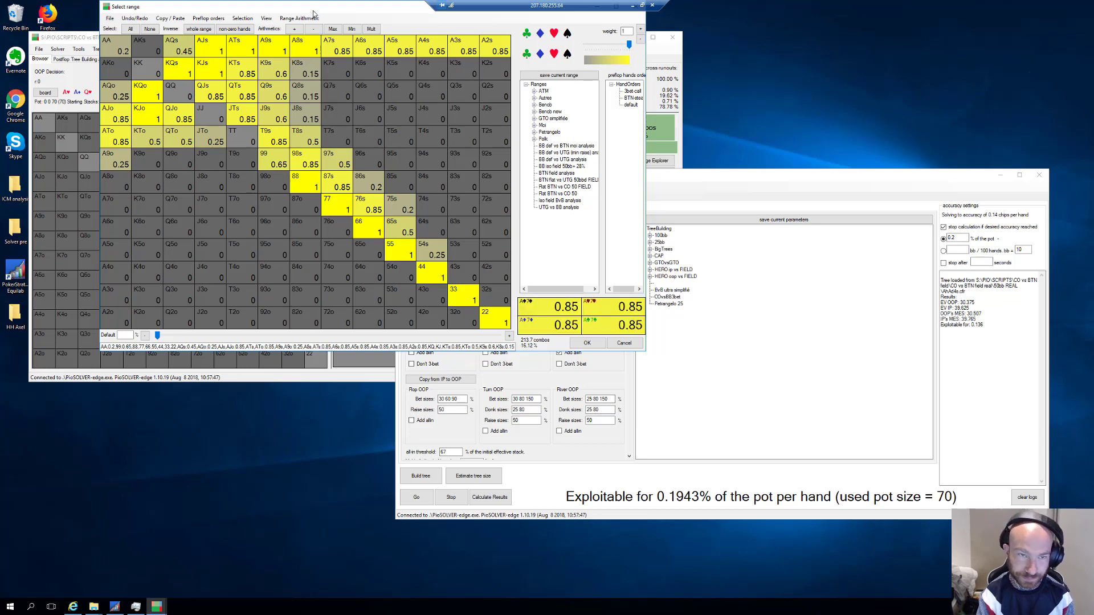
left_click_drag(317, 12, 360, 20)
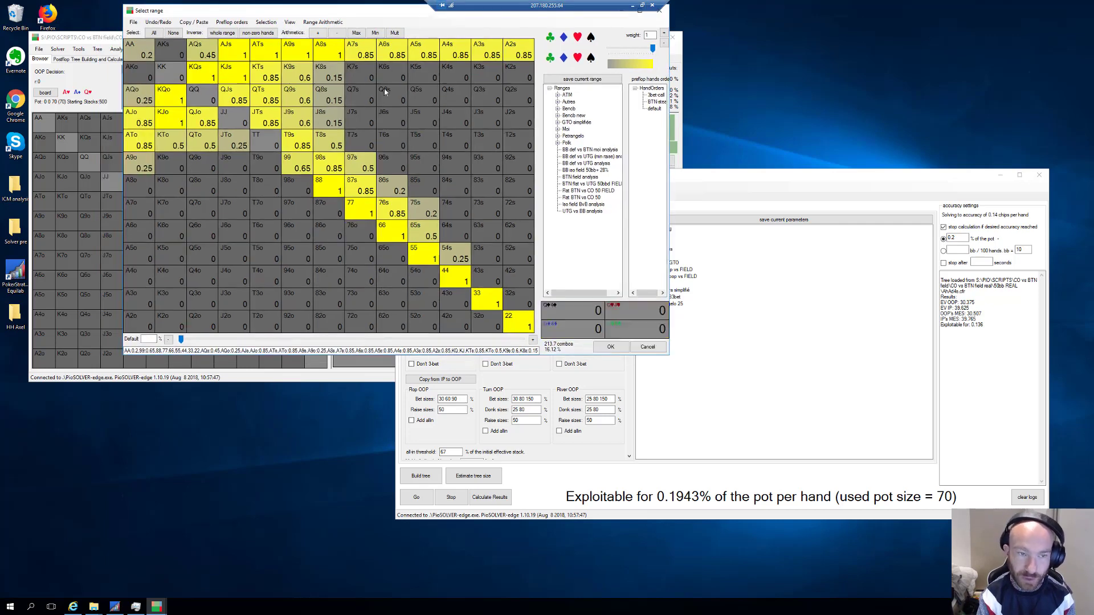
left_click(664, 17)
Bring the AhAdQh solution to the front and display OOP's strategy at the root node.
left_click_drag(343, 42, 352, 44)
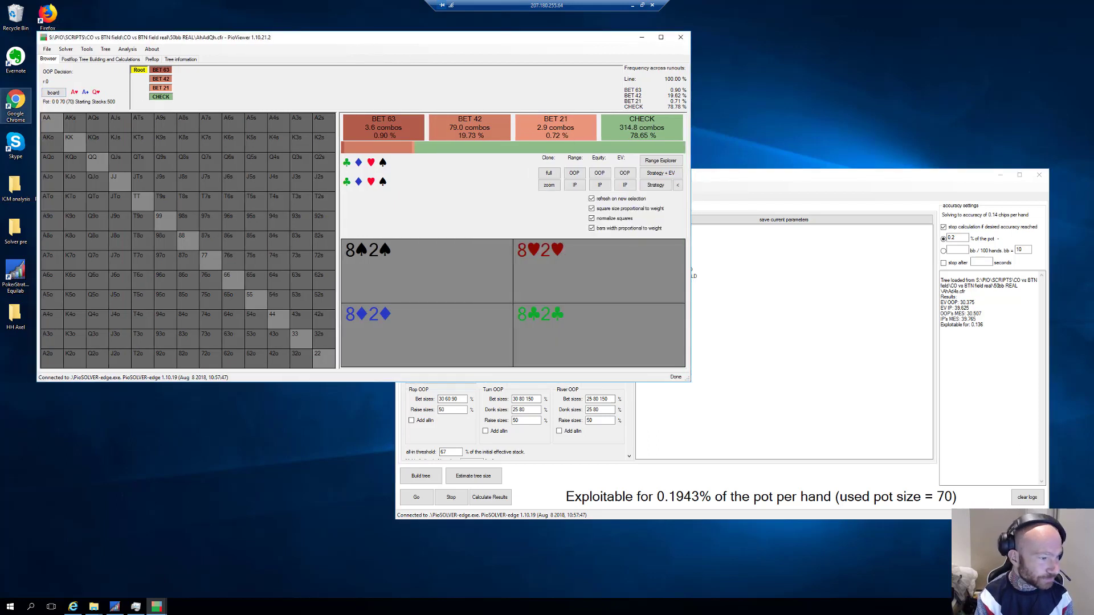
left_click(655, 184)
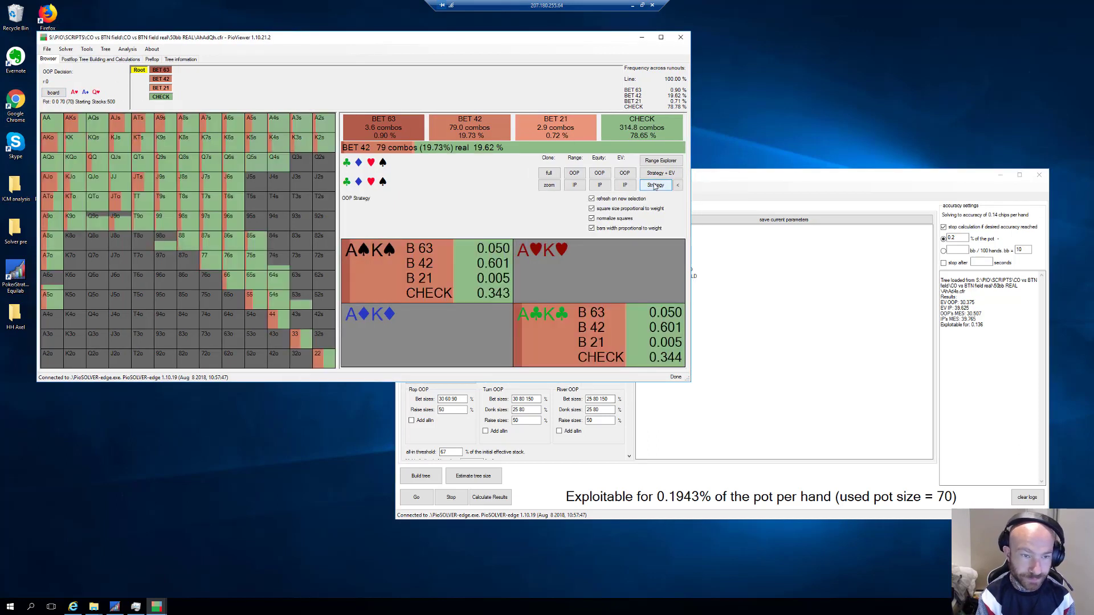
left_click(669, 138)
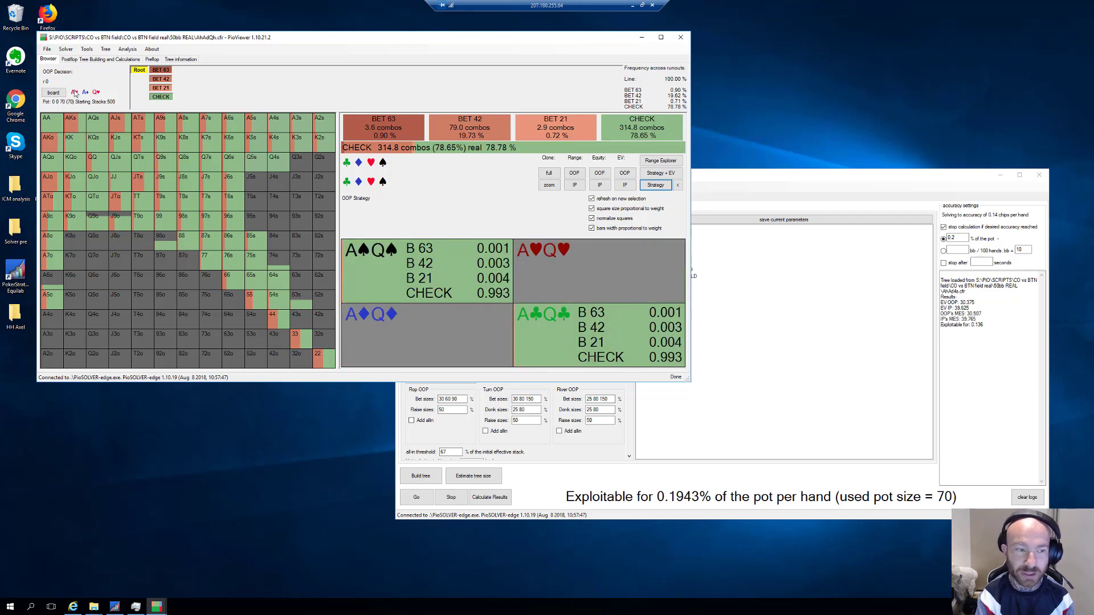
Compare IP's response to BET 42 on AhAdQh with OOP's root strategy, ending at the root.
left_click(162, 79)
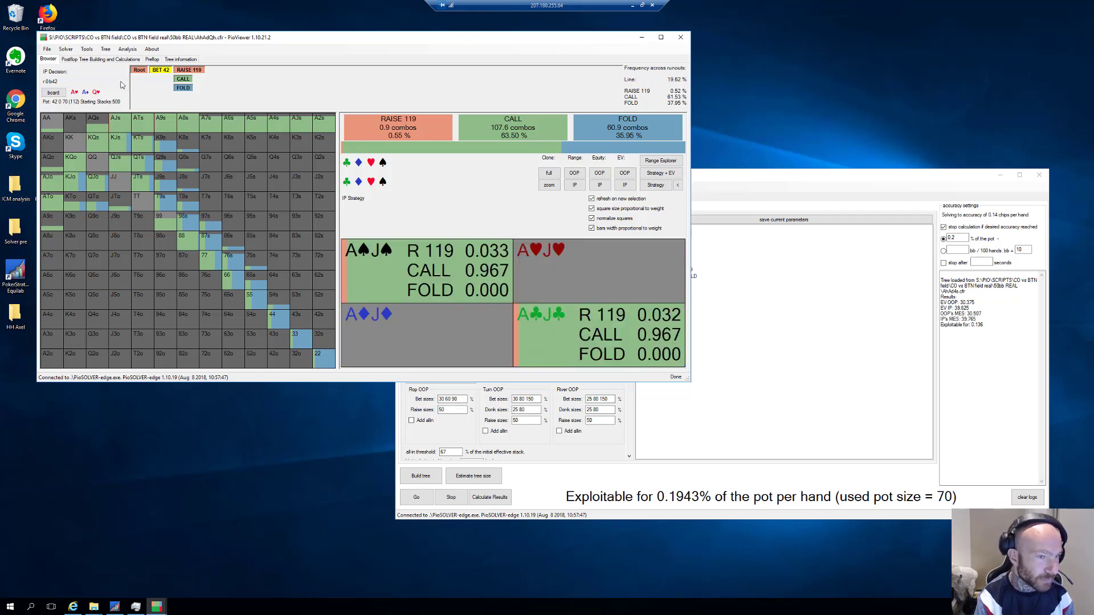
left_click(140, 71)
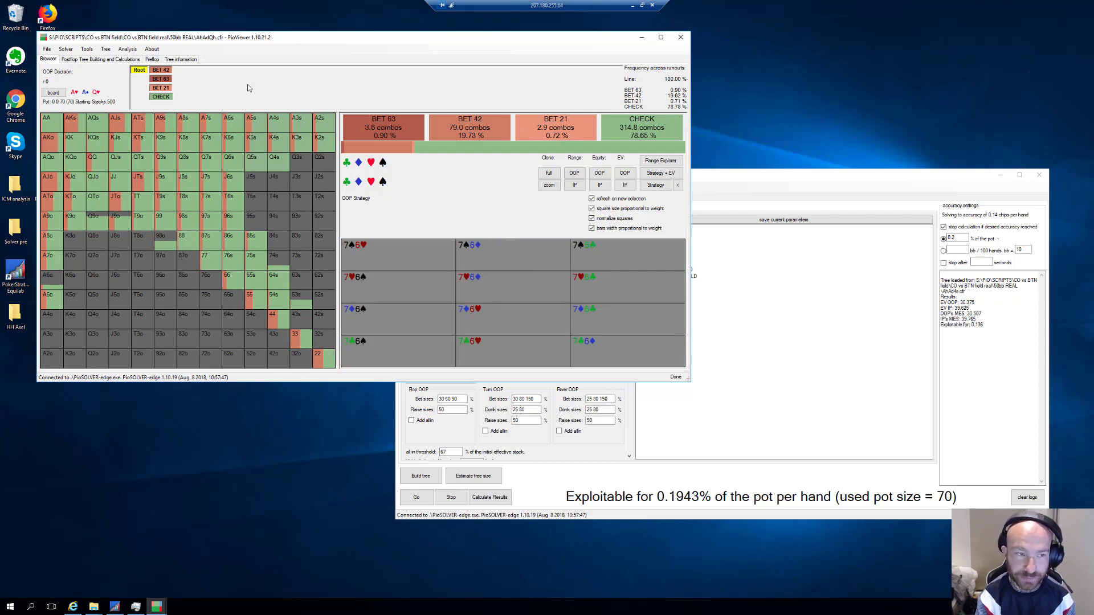
left_click(164, 70)
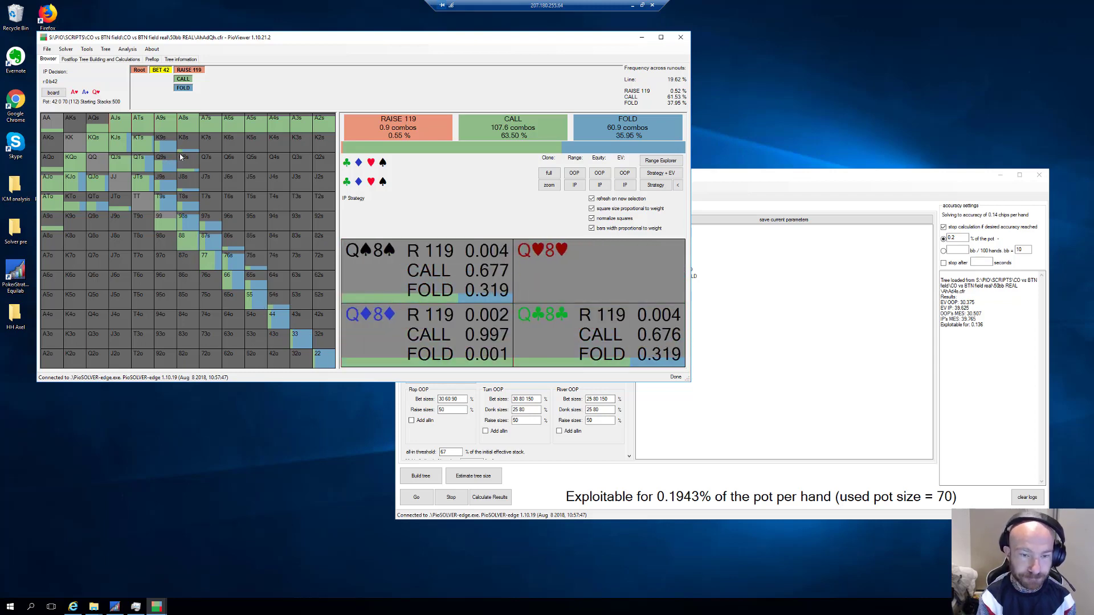
left_click(140, 70)
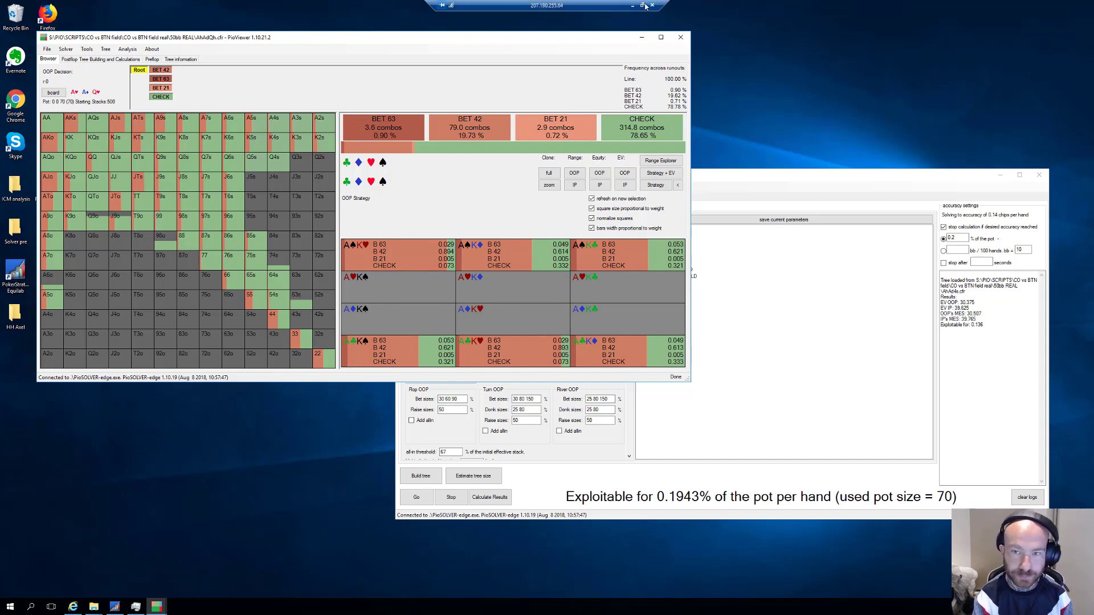
Switch back to the Excel database and examine the A high boards in the CO vs BTN 50 sheet.
double_click(515, 6)
left_click(387, 606)
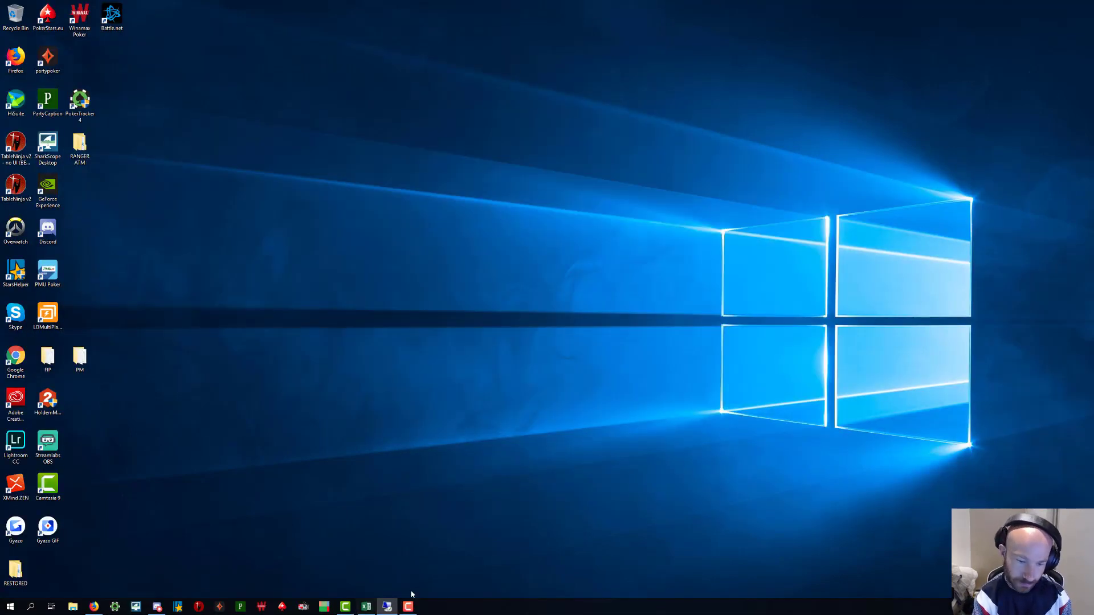
left_click(366, 607)
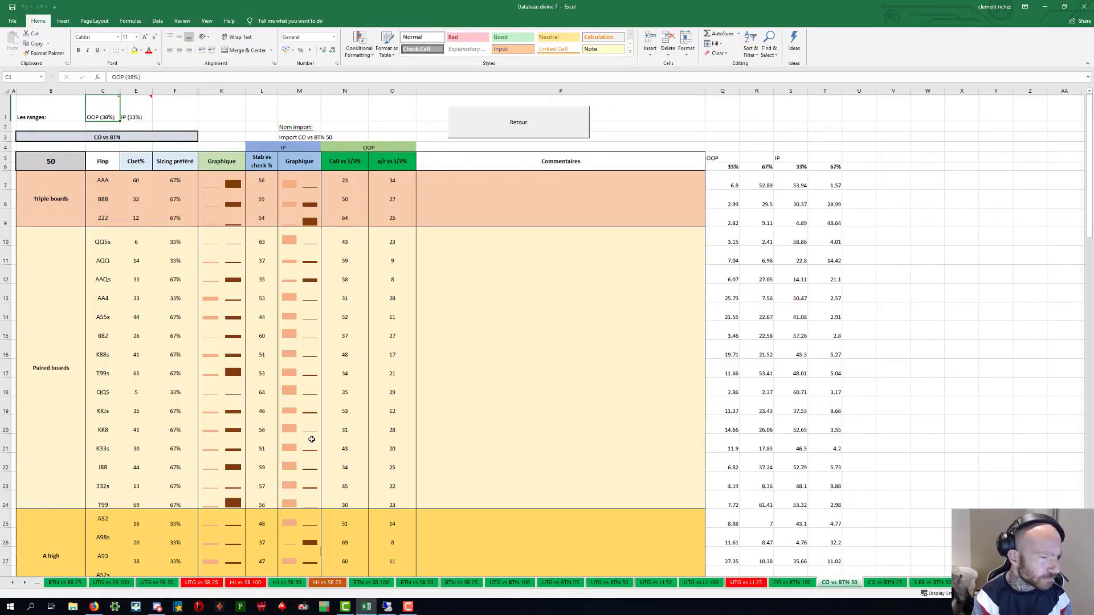
scroll(391, 262, "down", 6)
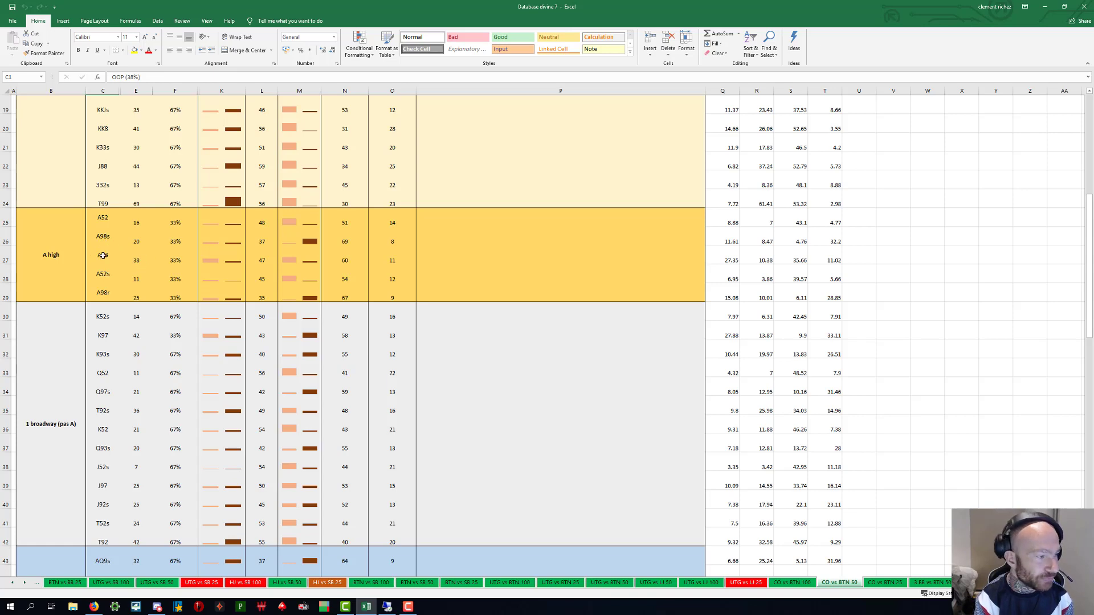
Consult the "A high" slide in the CO vs BTN field presentation, then return to the Excel database.
left_click(94, 607)
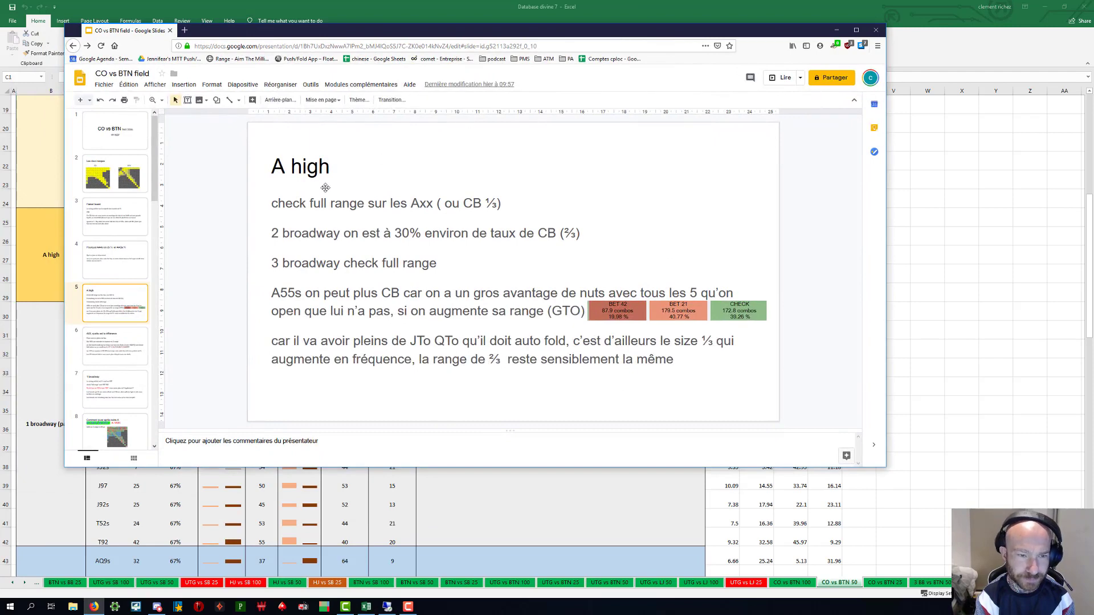
left_click_drag(409, 33, 44, 67)
key("alt+Tab")
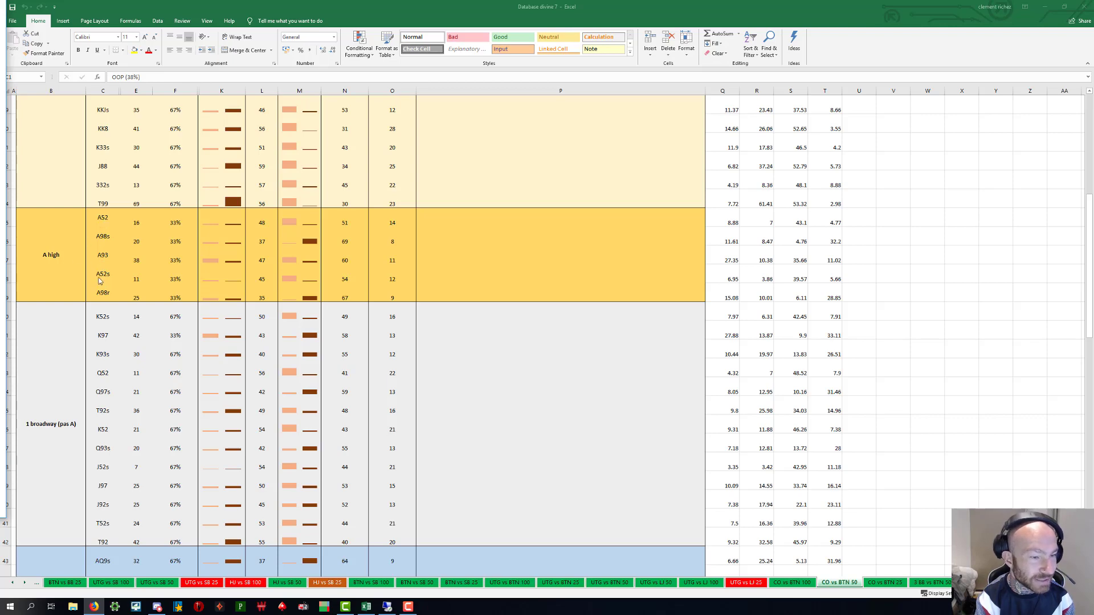
Survey the CO vs BTN 50 rows from the 1 broadway boards through the low boards, ending at the A high boards.
scroll(91, 273, "down", 5)
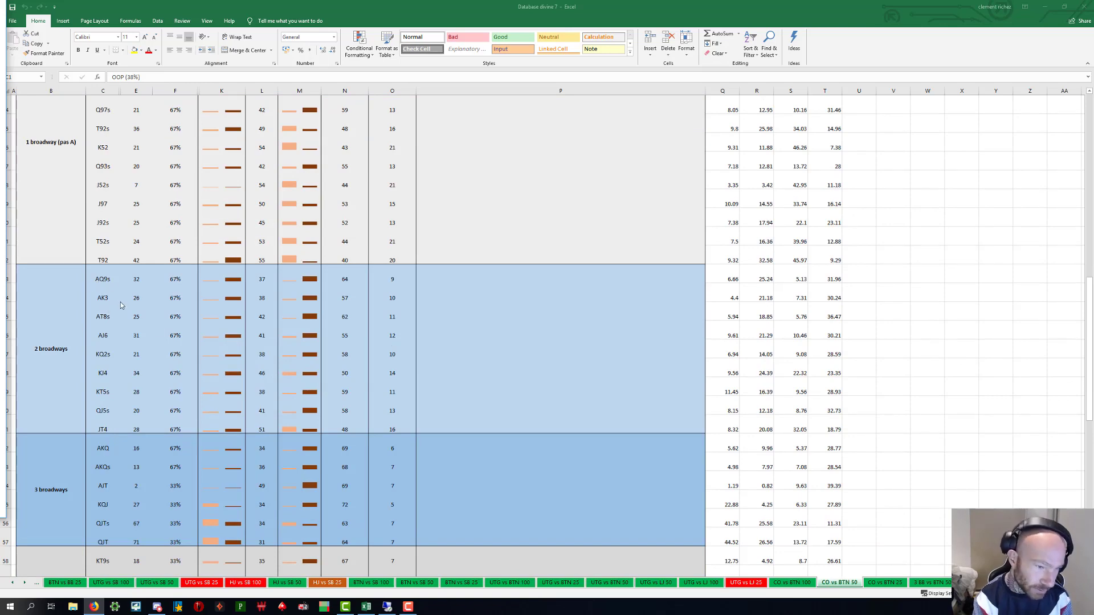
scroll(120, 305, "down", 4)
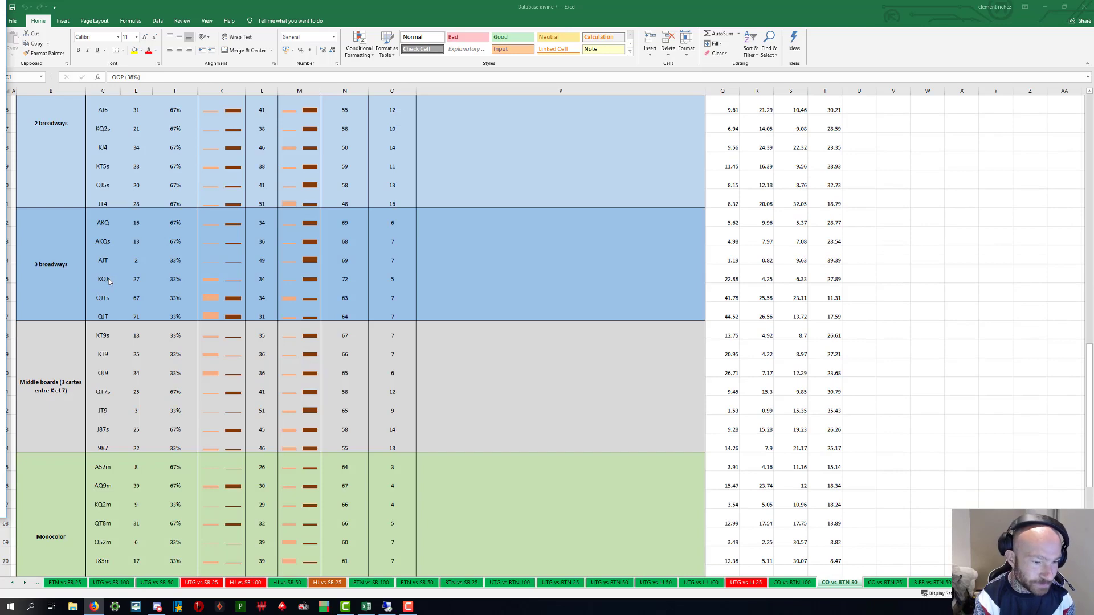
scroll(108, 280, "down", 5)
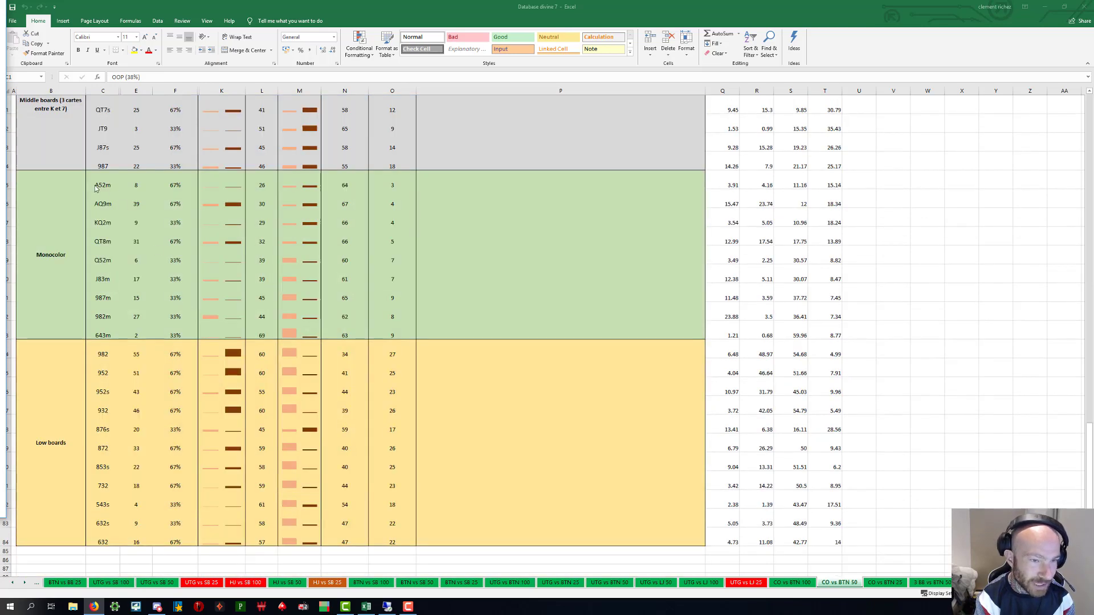
scroll(131, 261, "up", 12)
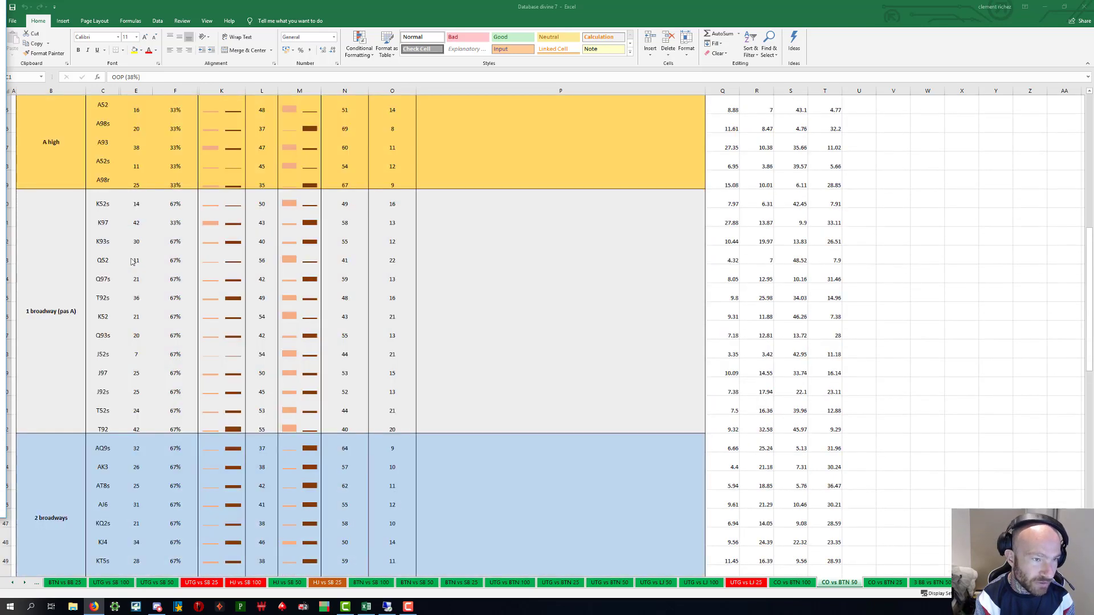
scroll(132, 260, "up", 2)
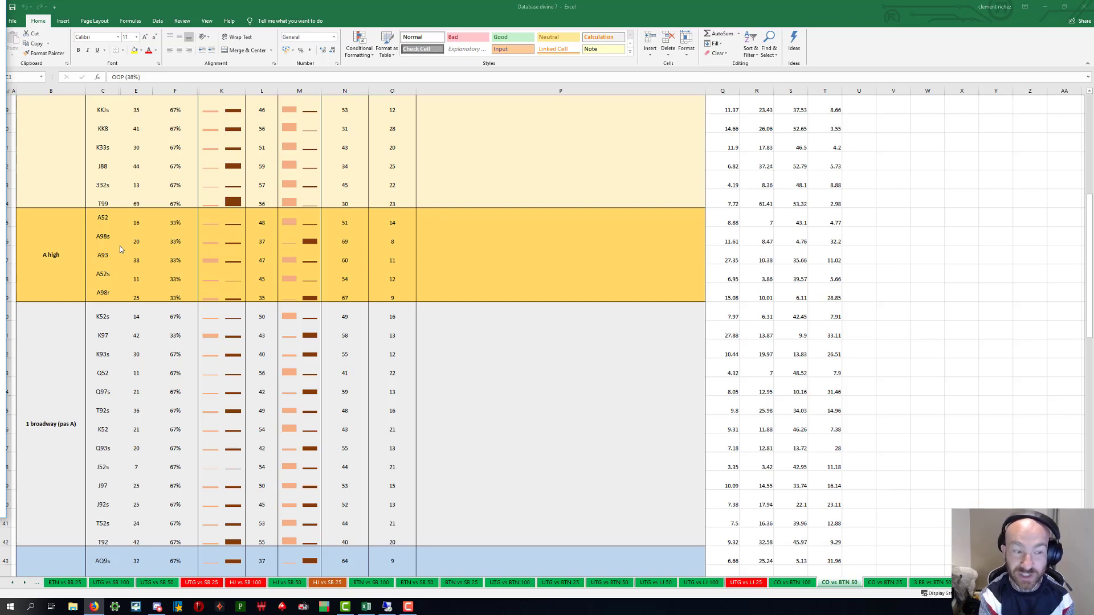
Compare the bet frequencies and sizes of the paired boards with those of the A high and 1 broadway boards.
scroll(159, 251, "up", 5)
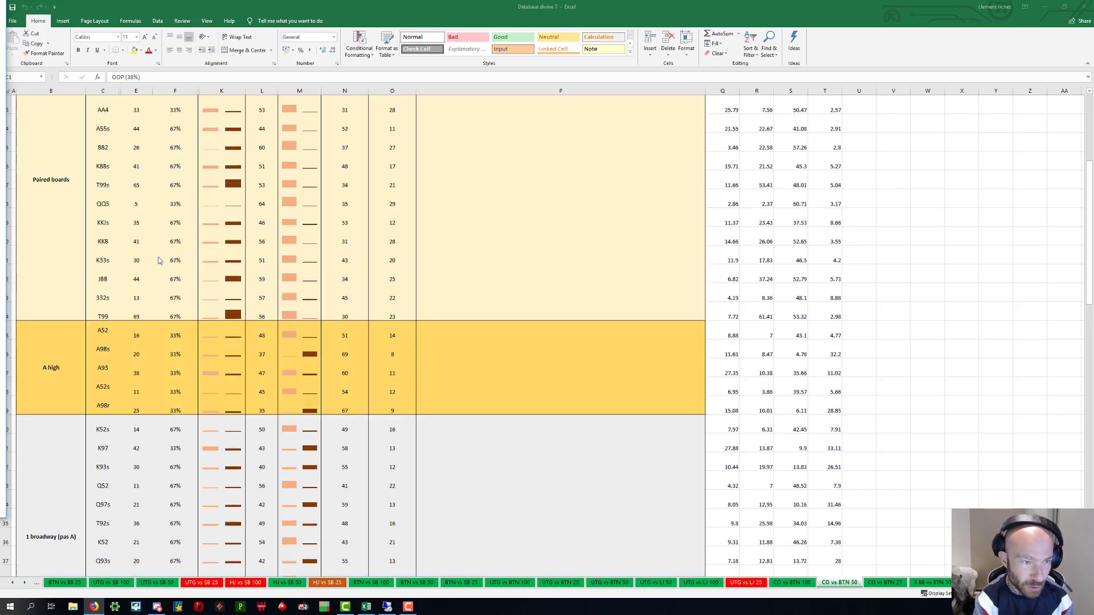
scroll(167, 245, "down", 1)
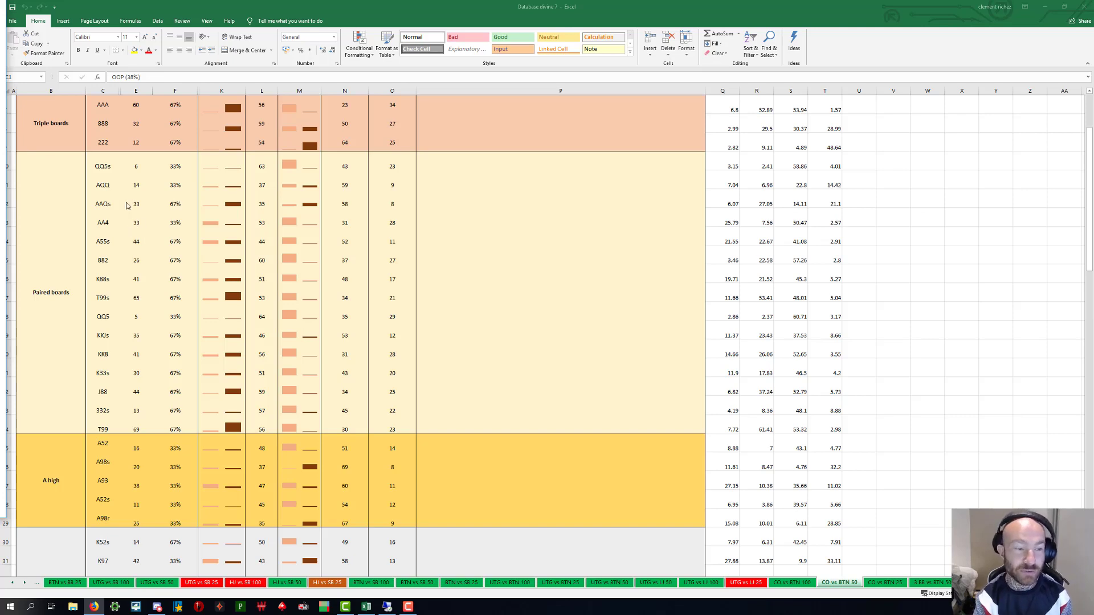
scroll(163, 236, "down", 5)
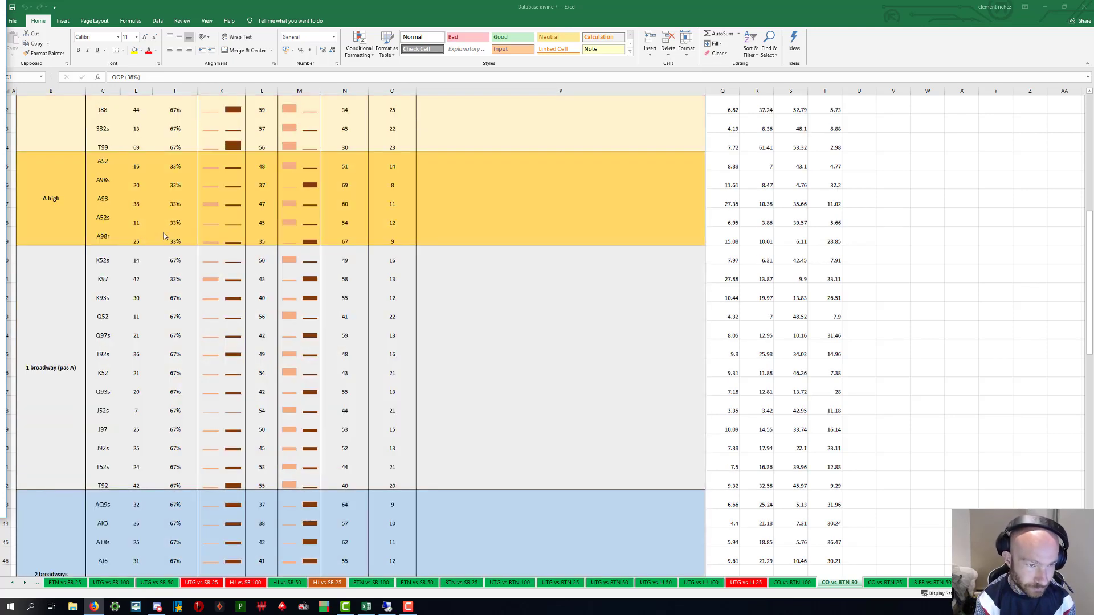
scroll(171, 225, "down", 2)
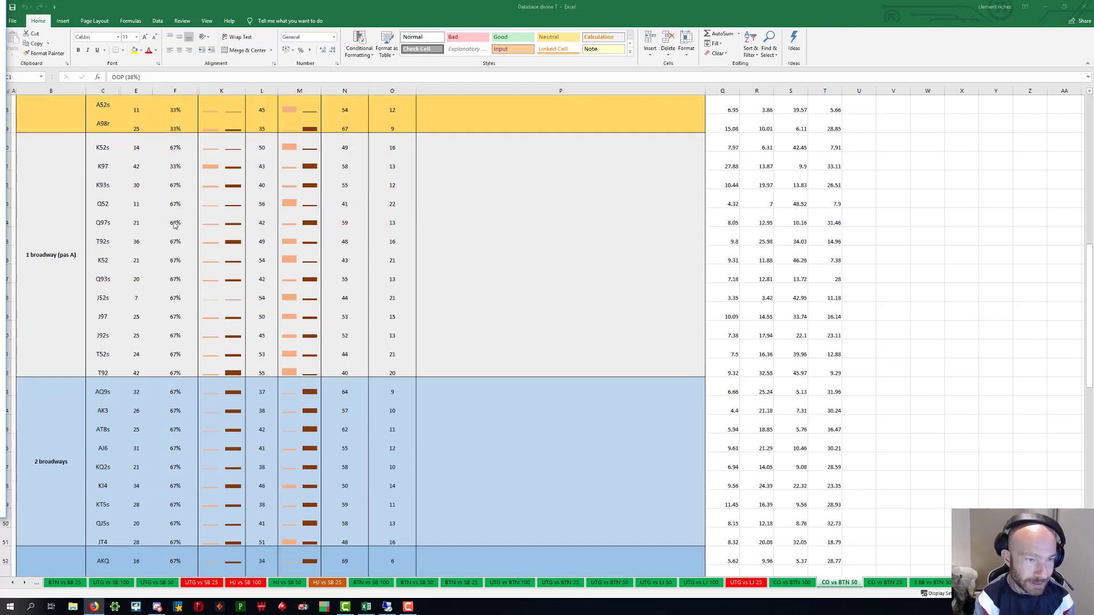
Examine the preferred sizes and bet frequencies of the 2 broadways, 3 broadways, middle and monocolor boards.
scroll(174, 206, "down", 1)
scroll(170, 206, "down", 2)
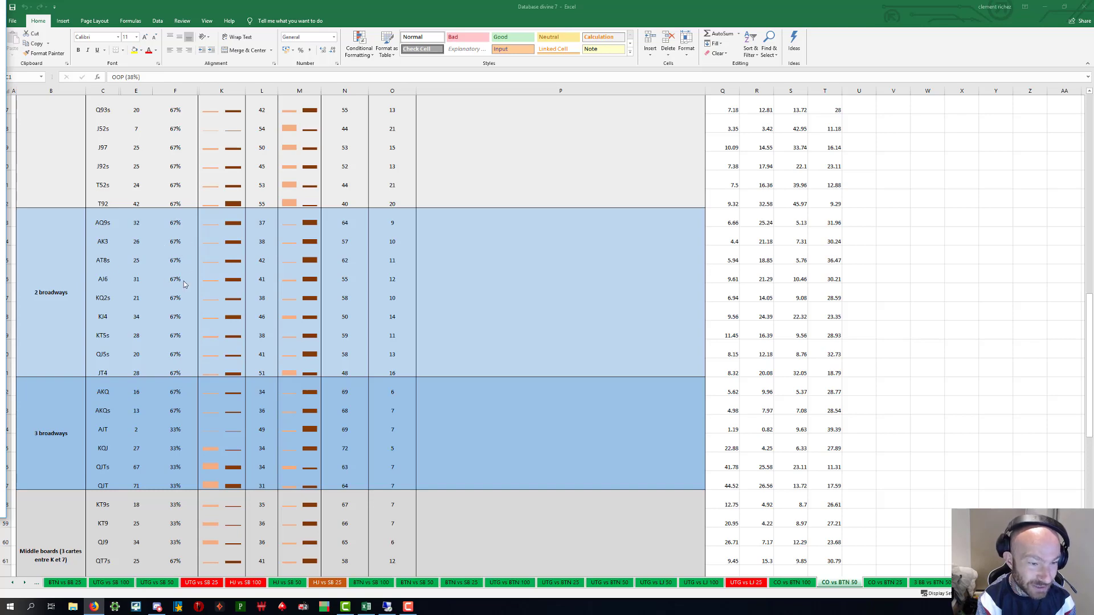
scroll(152, 279, "down", 2)
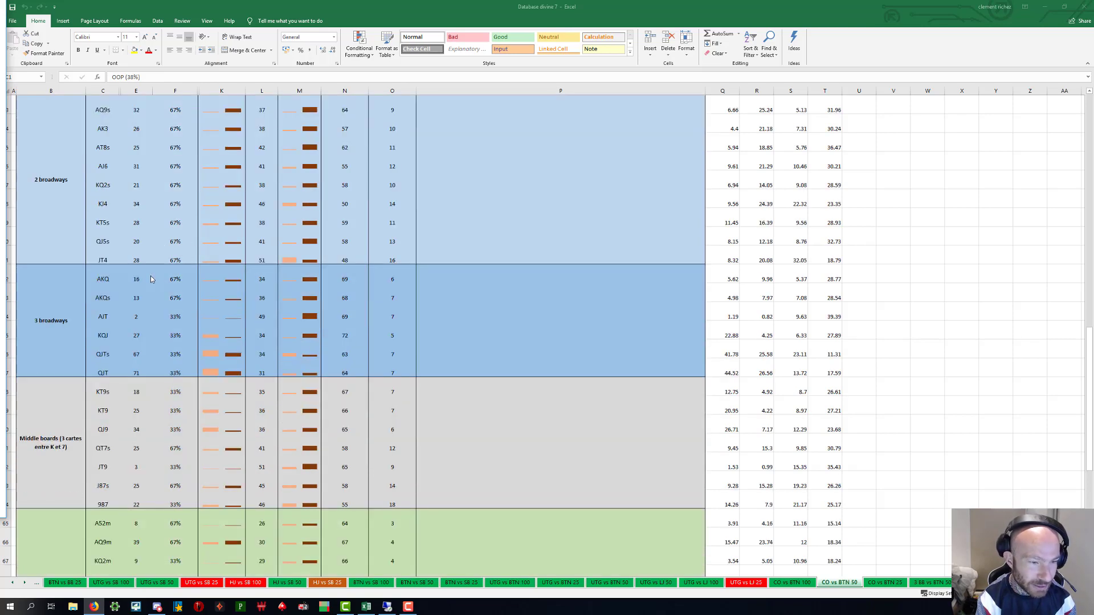
scroll(159, 256, "down", 1)
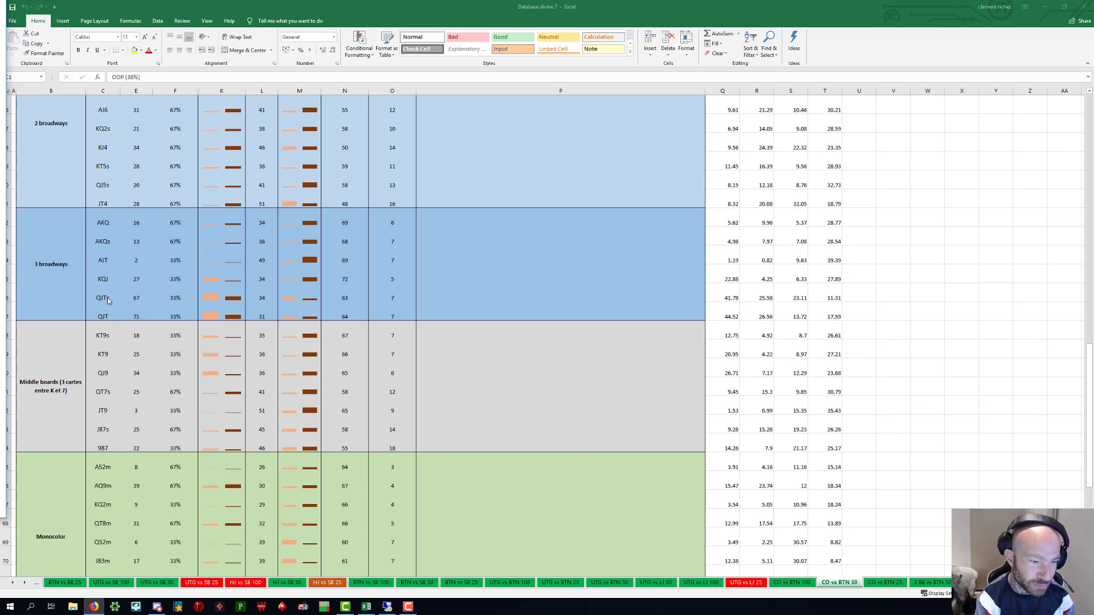
scroll(124, 289, "down", 3)
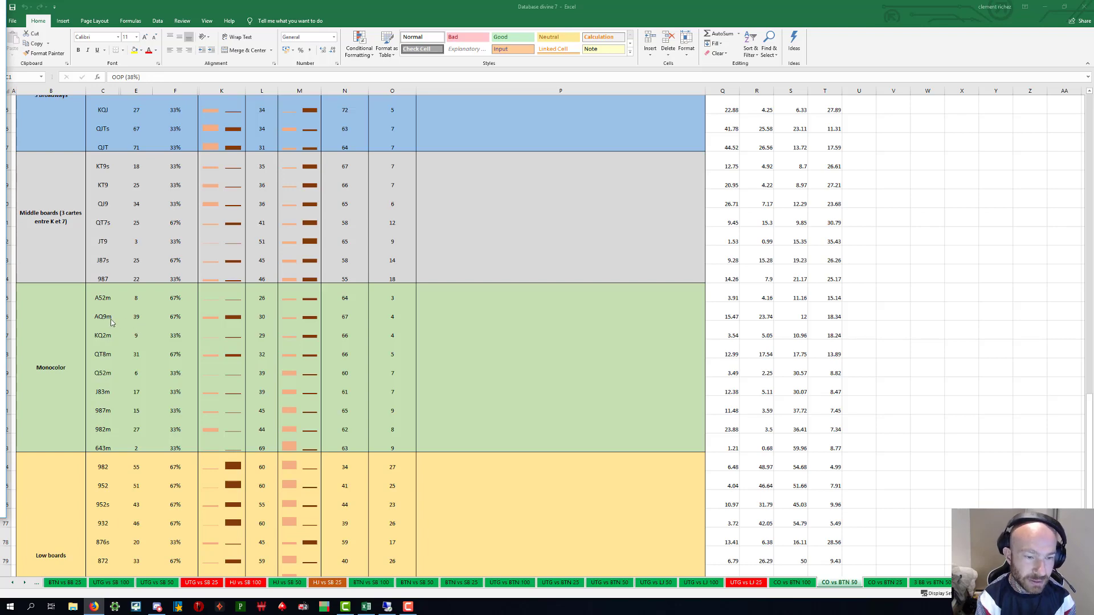
Review the 1 broadway rows and check the "A high" slide again, ending back in the Excel database.
scroll(112, 322, "up", 12)
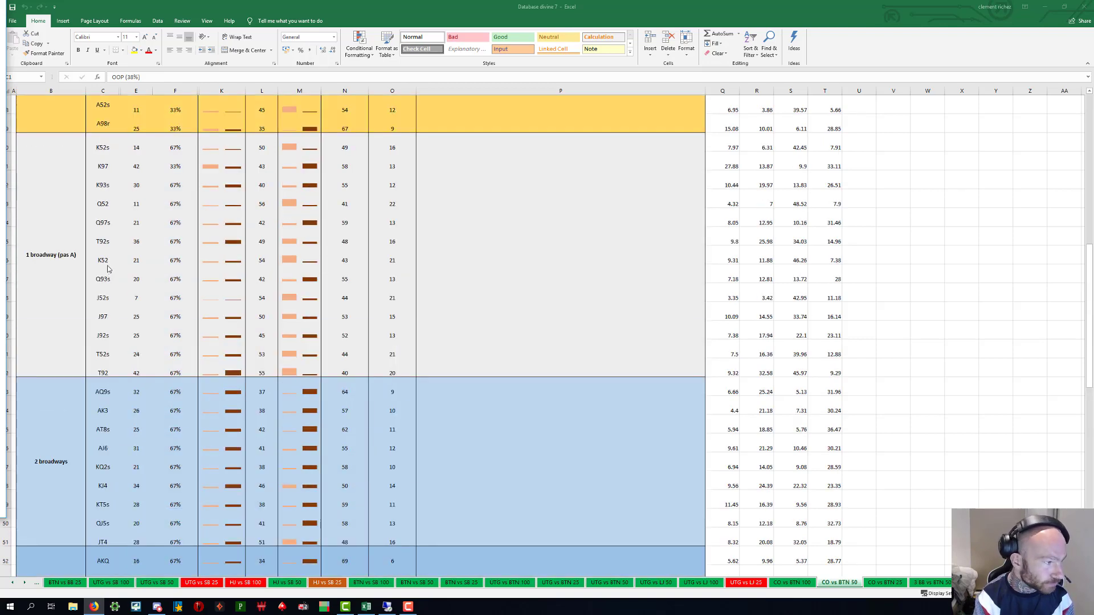
scroll(121, 253, "up", 1)
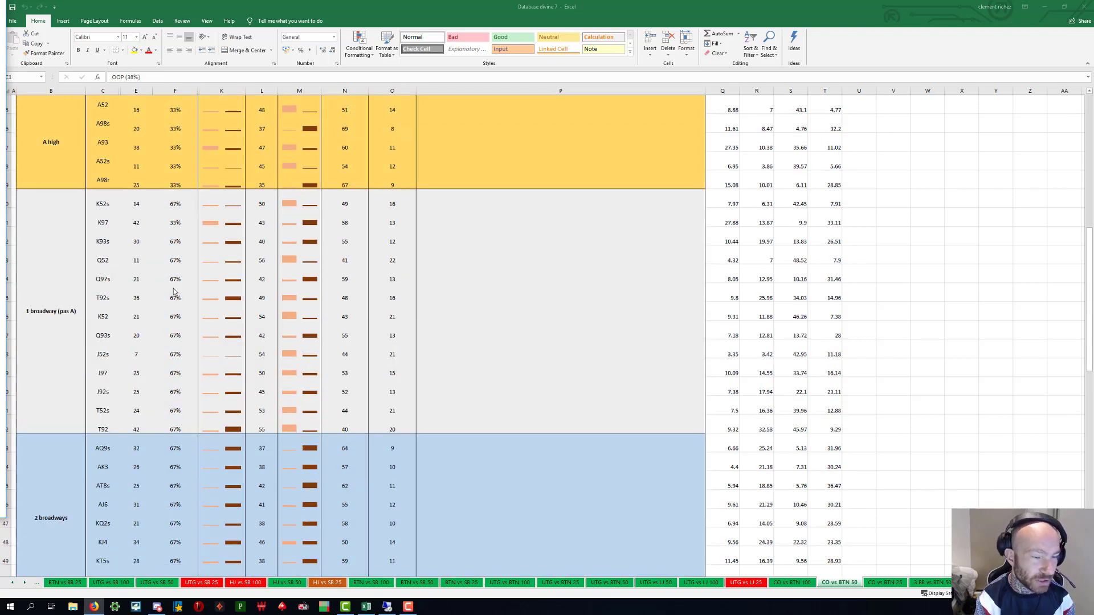
scroll(169, 292, "down", 1)
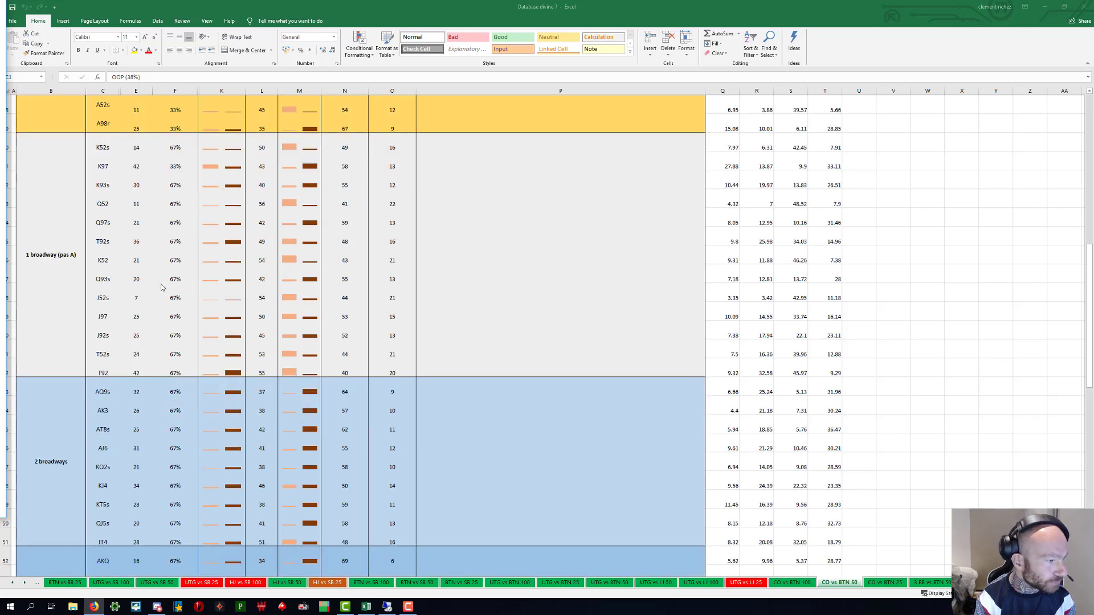
left_click(94, 606)
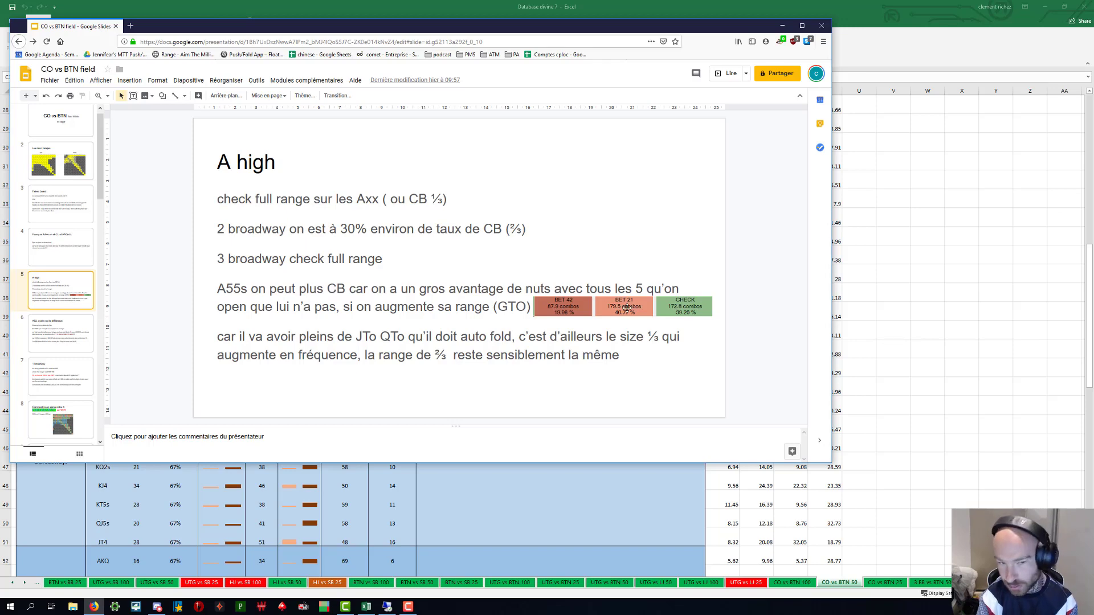
key("super+Down")
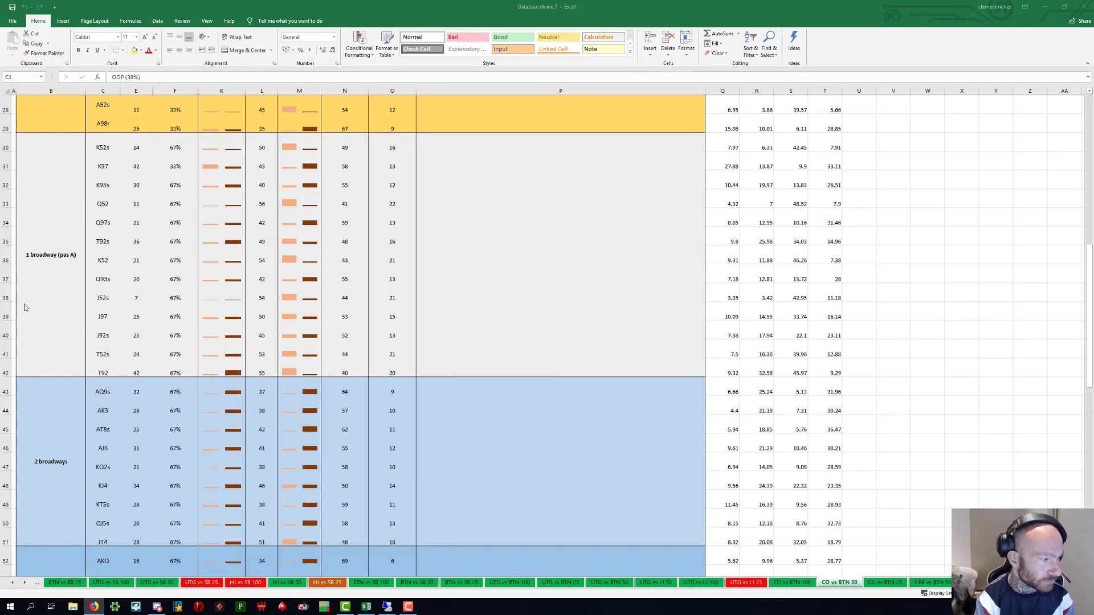
Compare the paired board rows, including A55s, with the A55s note on the "A high" slide.
scroll(242, 343, "up", 7)
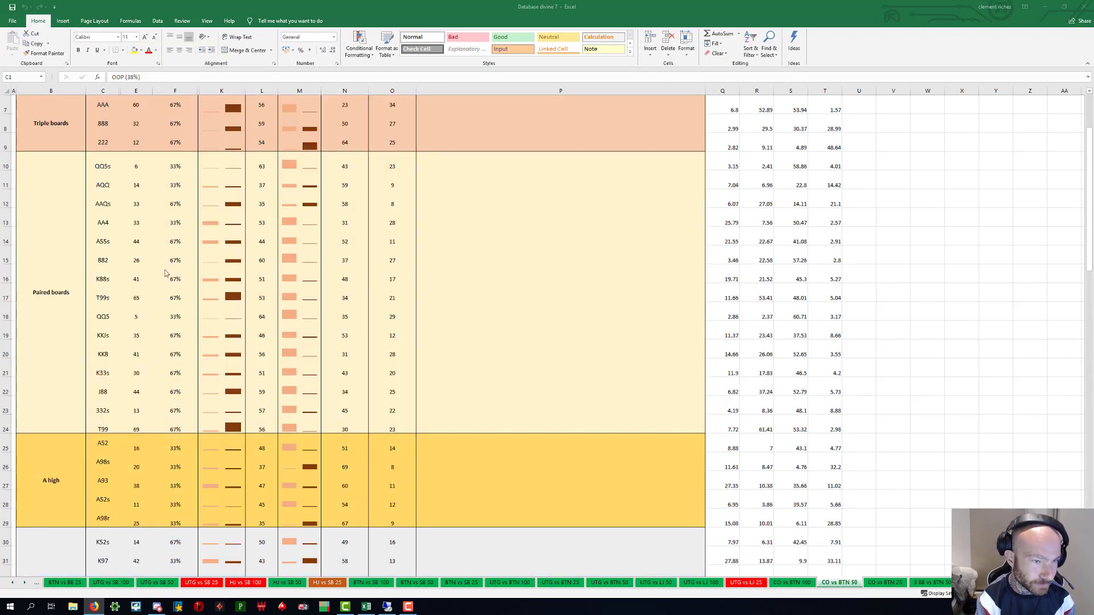
scroll(134, 246, "up", 2)
scroll(123, 308, "down", 2)
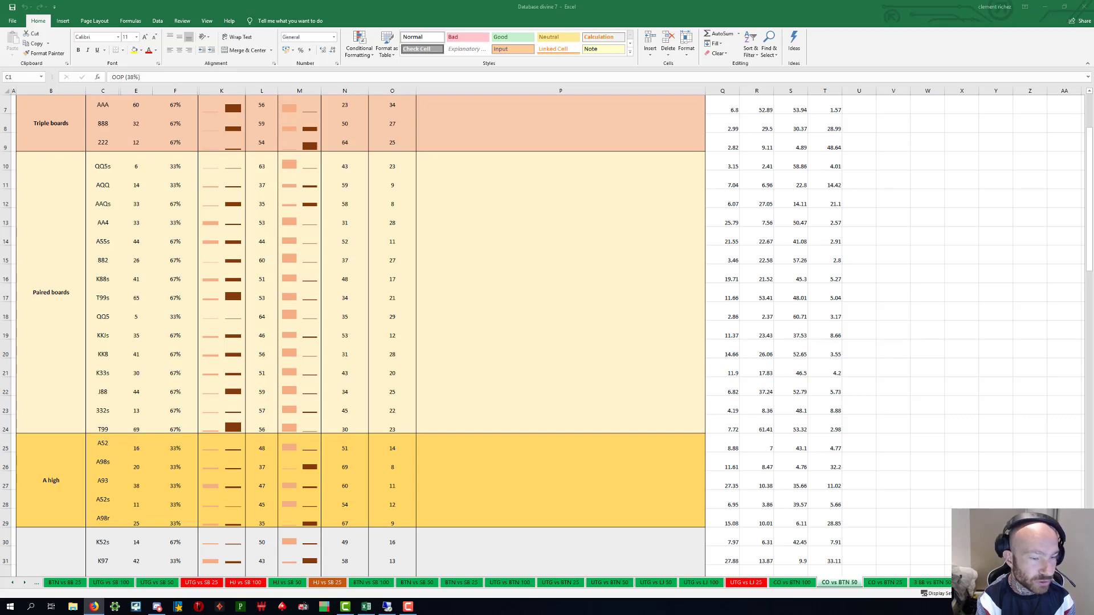
key("alt+Tab")
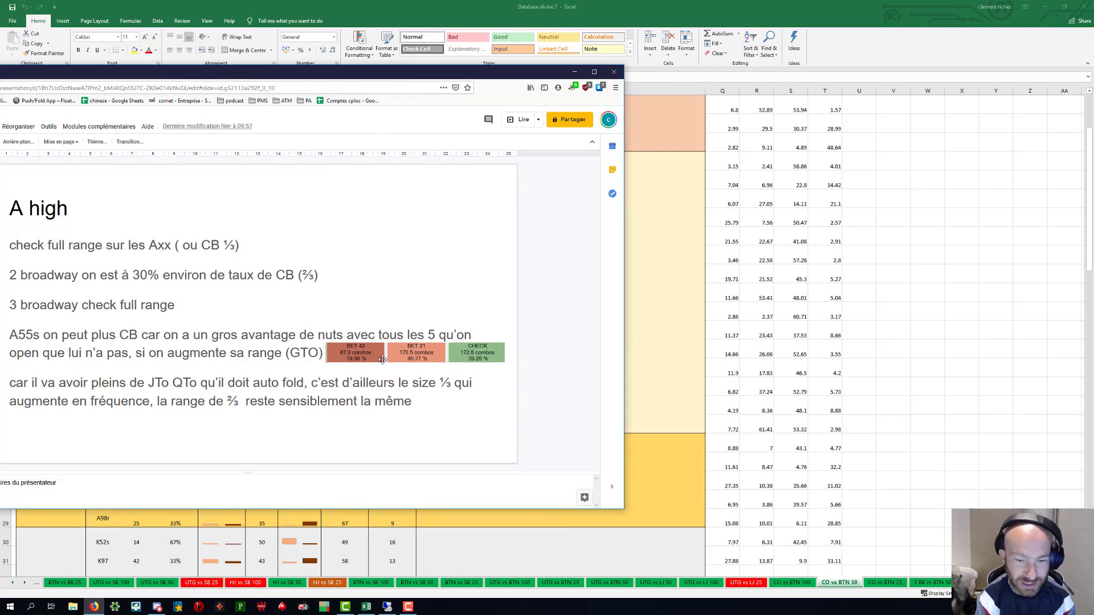
key("alt+Tab")
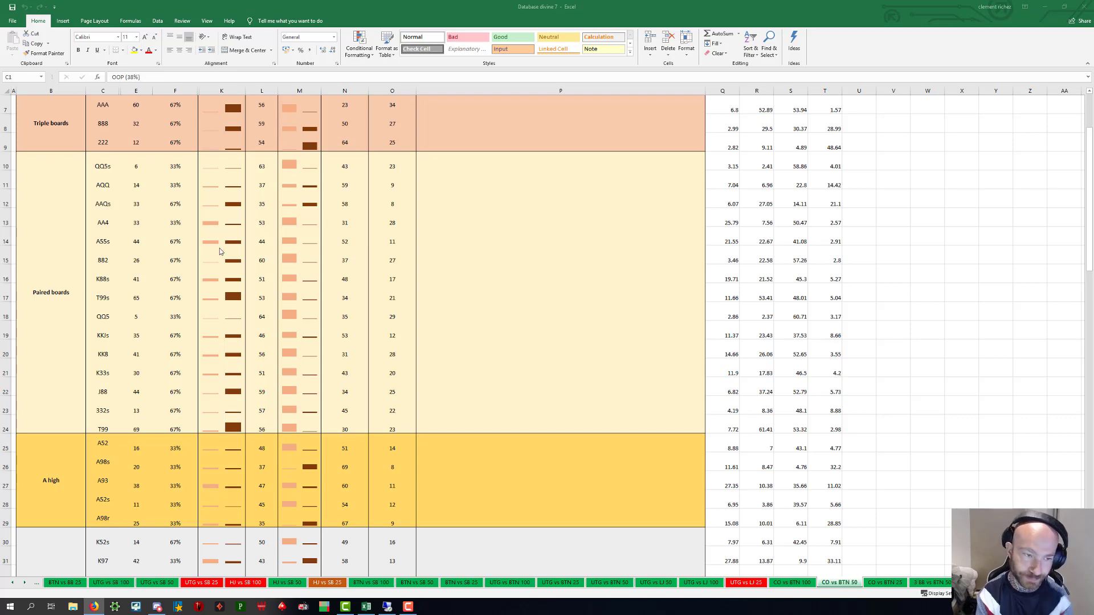
Read the "A93, quelle est la différence" slide and compare its notes with the A high rows in the database.
scroll(218, 257, "down", 8)
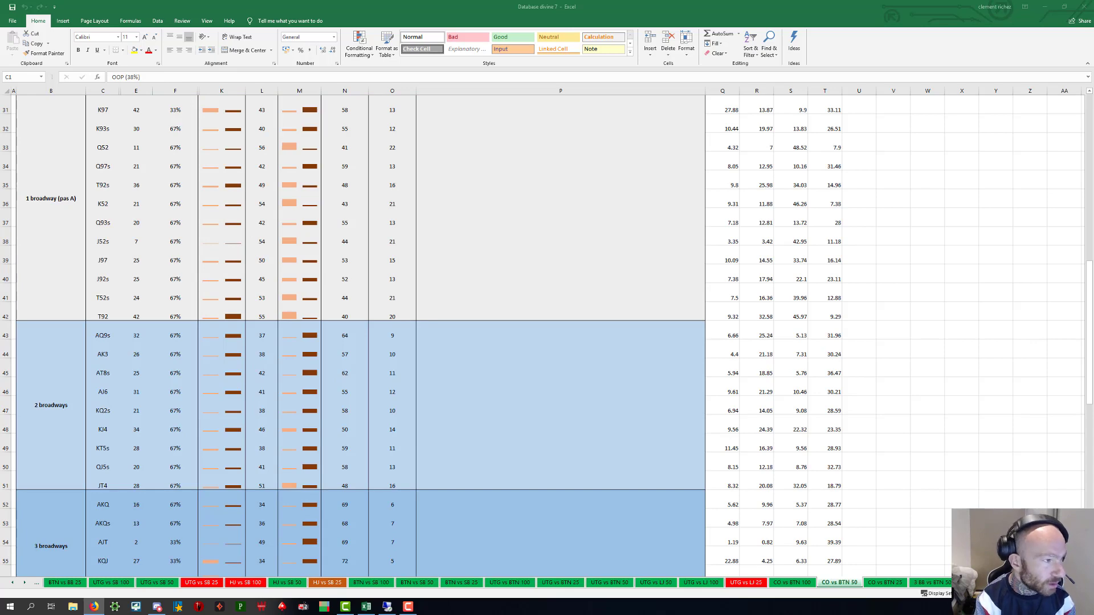
key("alt+Tab")
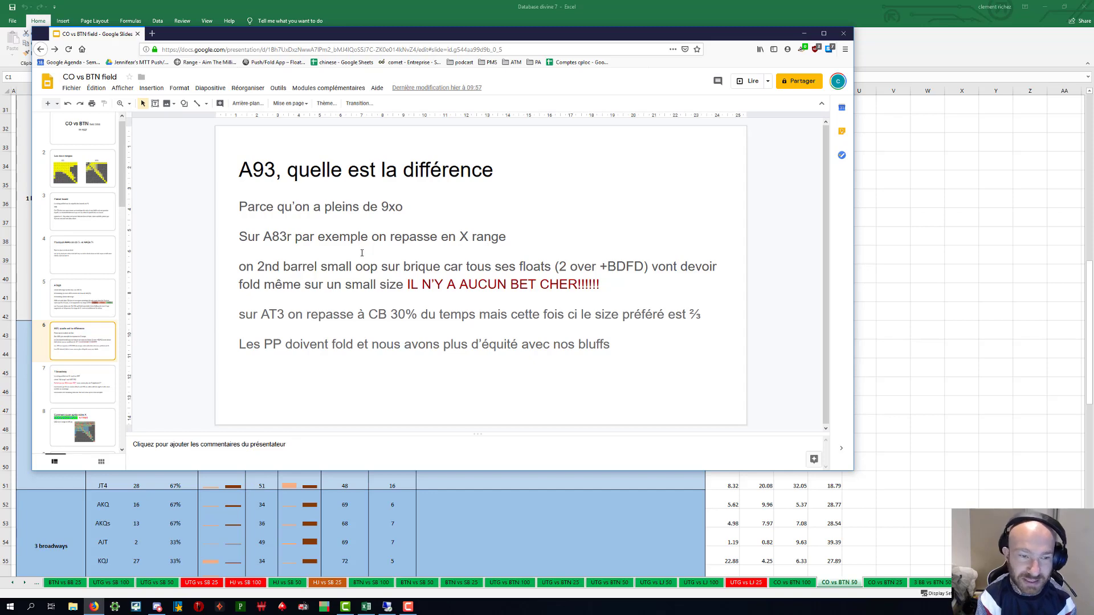
left_click_drag(379, 29, 0, 399)
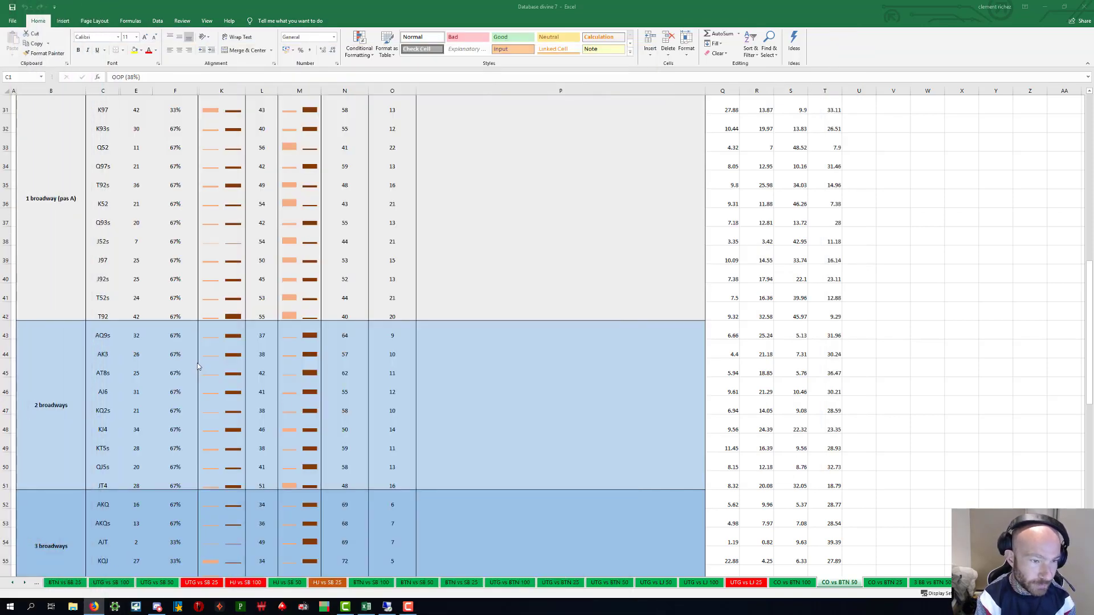
scroll(197, 365, "up", 3)
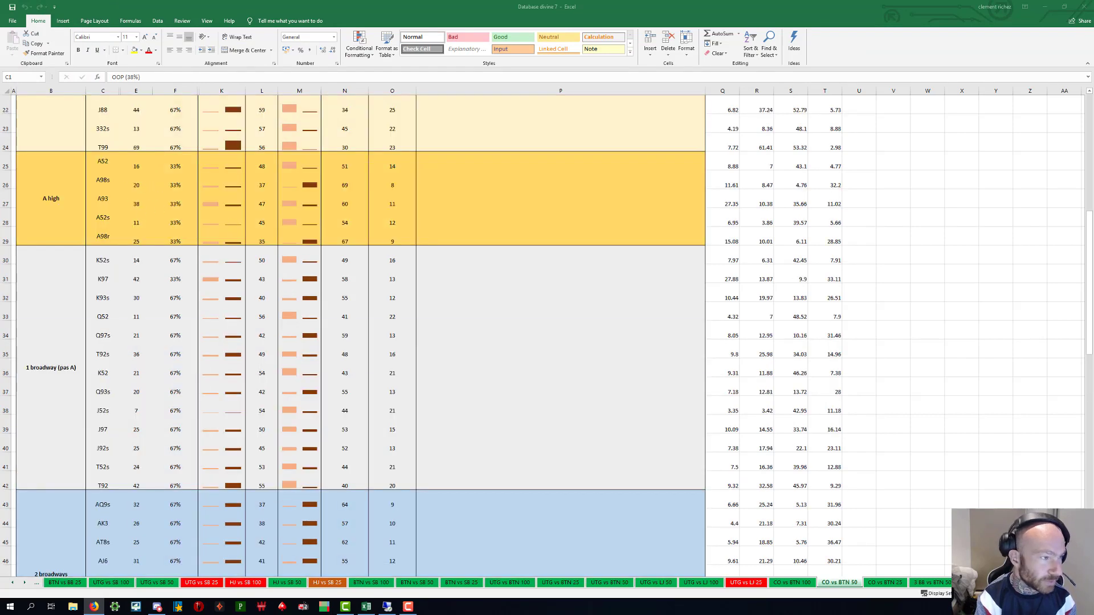
left_click_drag(0, 70, 686, 70)
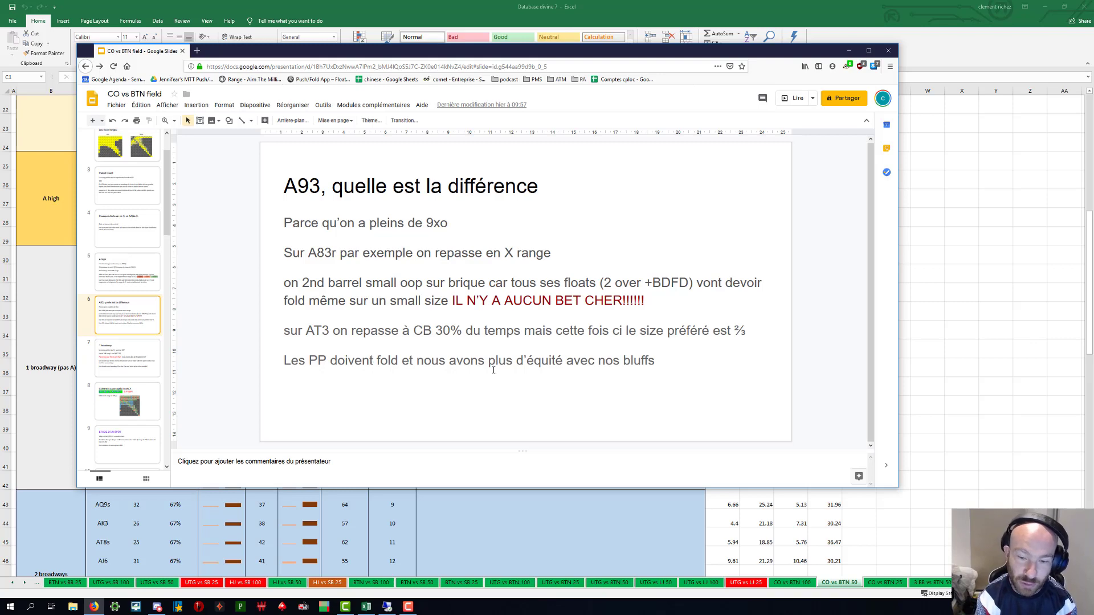
key("alt+Tab")
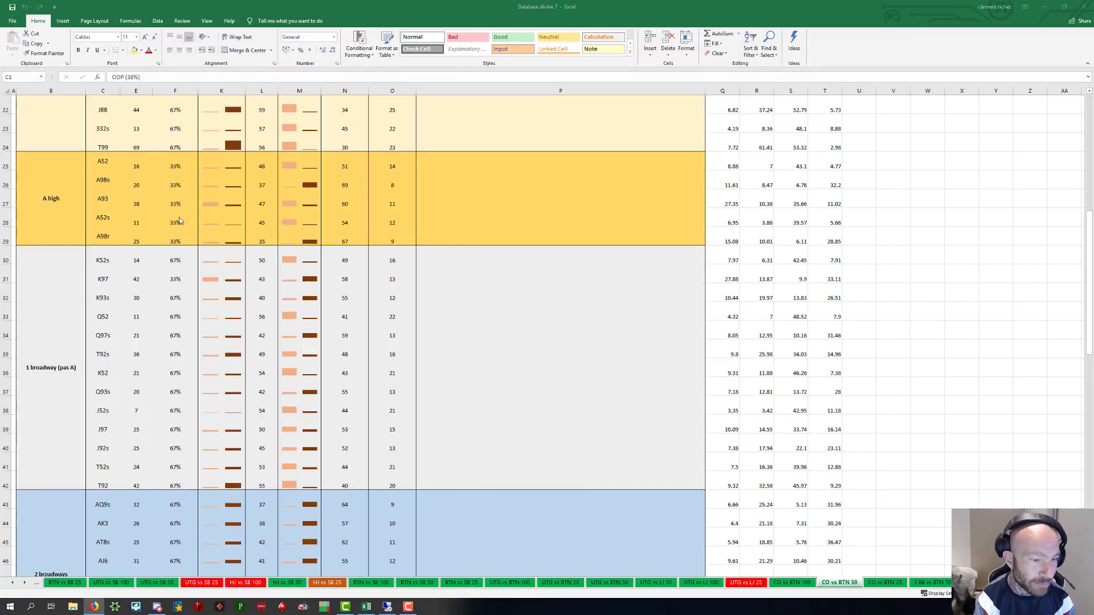
View the 1 broadway rows and read the matching "1 broadway" slide in the presentation.
scroll(181, 221, "down", 2)
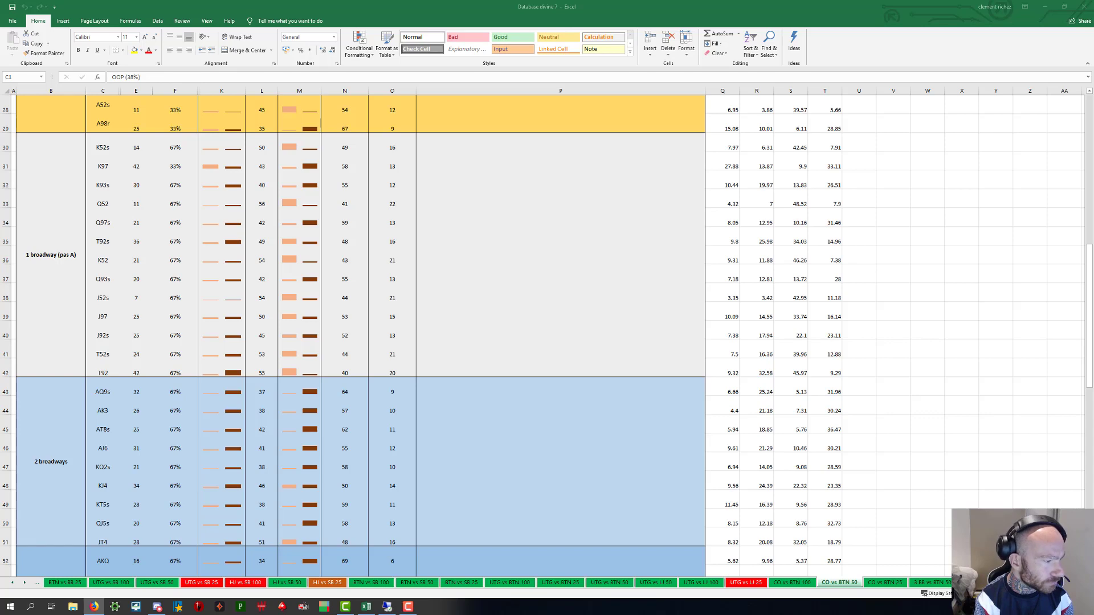
key("alt+Tab")
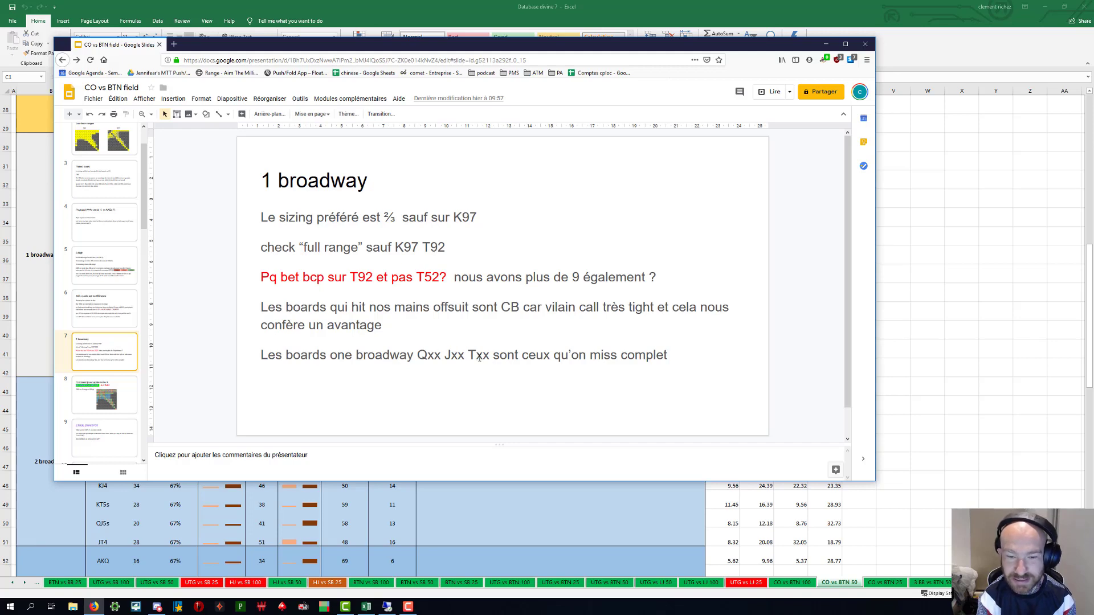
Switch to the remote PioViewer session and view the root node of the 50bb Kh9d7s solution in its browser.
left_click(528, 36)
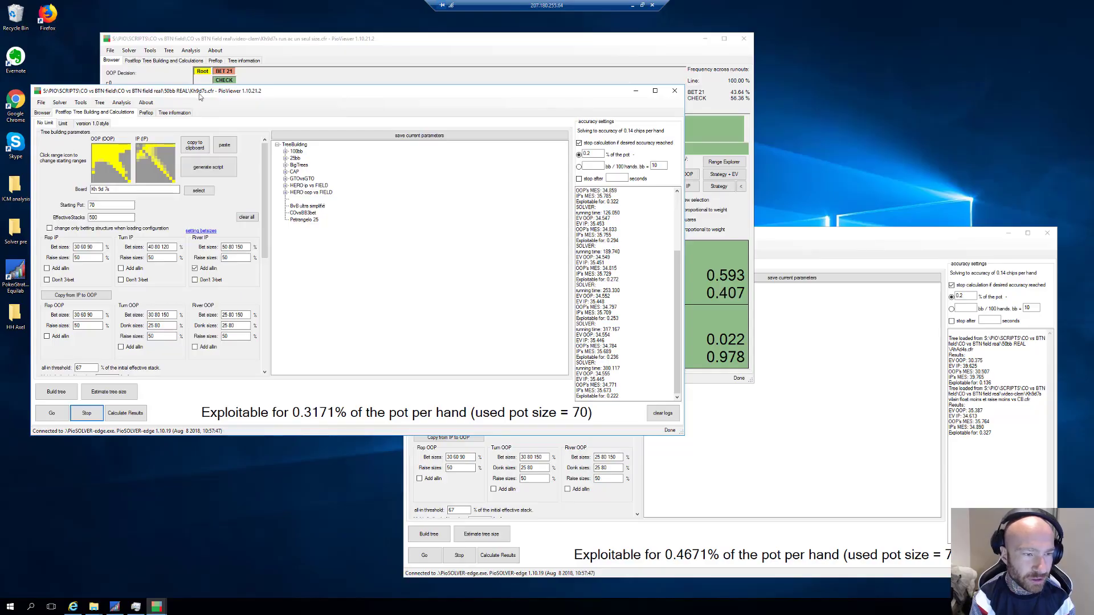
left_click(37, 113)
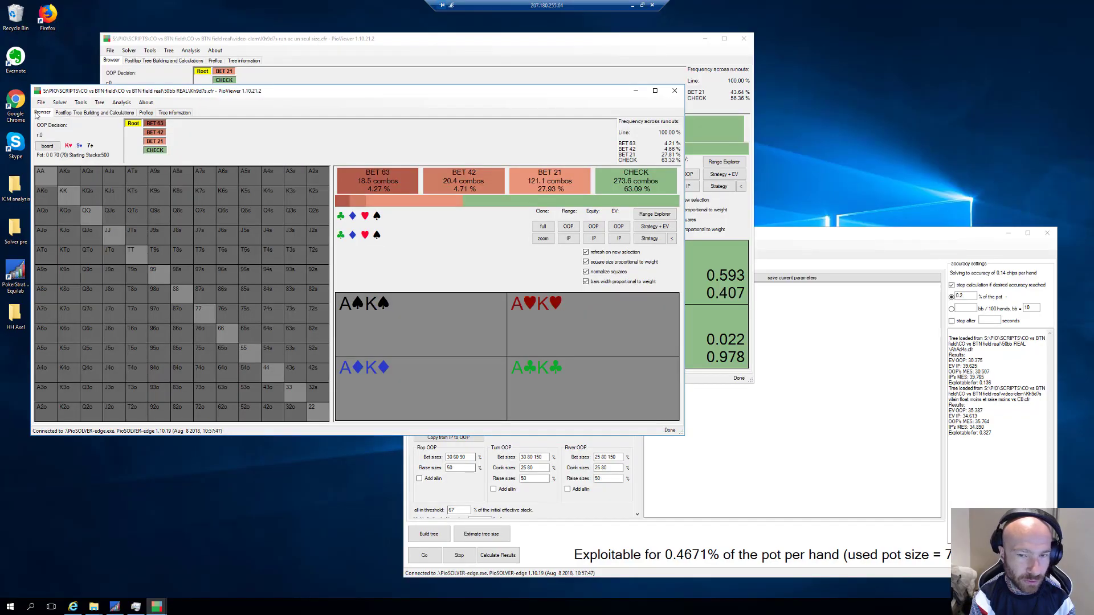
left_click_drag(165, 94, 181, 97)
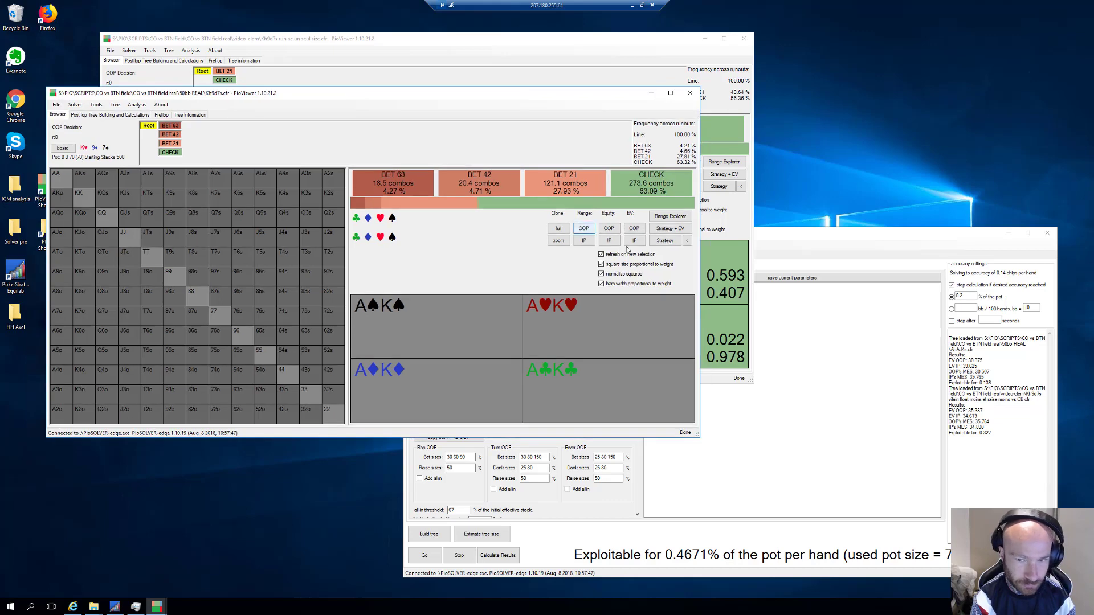
Display the OOP root strategy of the 50bb REAL Kh9d7s solution and reposition its window below the single-size solution's title bar.
left_click(664, 240)
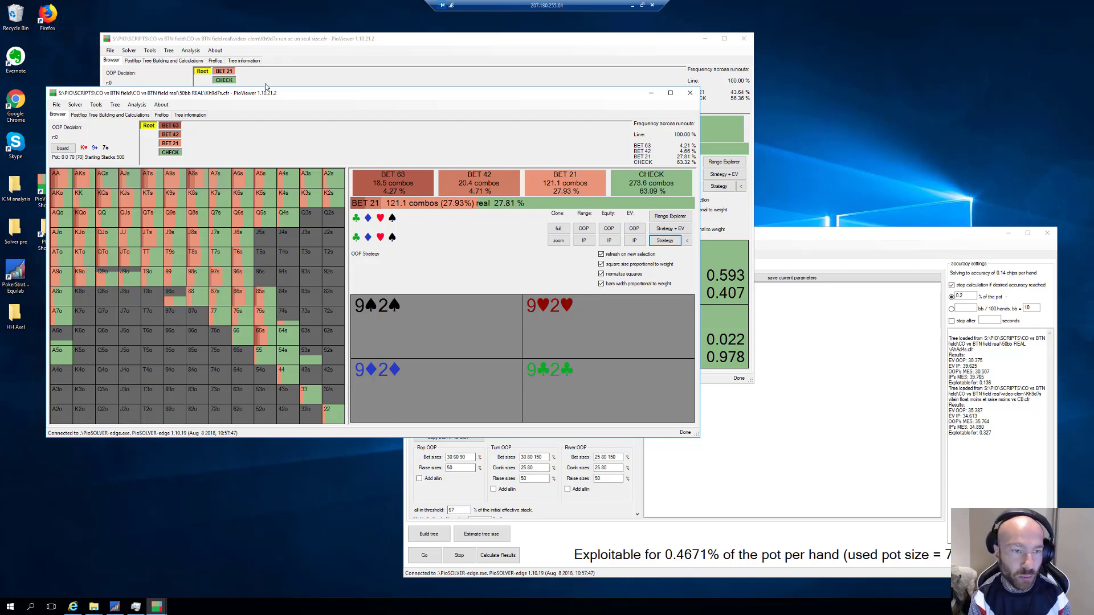
left_click_drag(228, 94, 209, 119)
left_click_drag(215, 121, 215, 122)
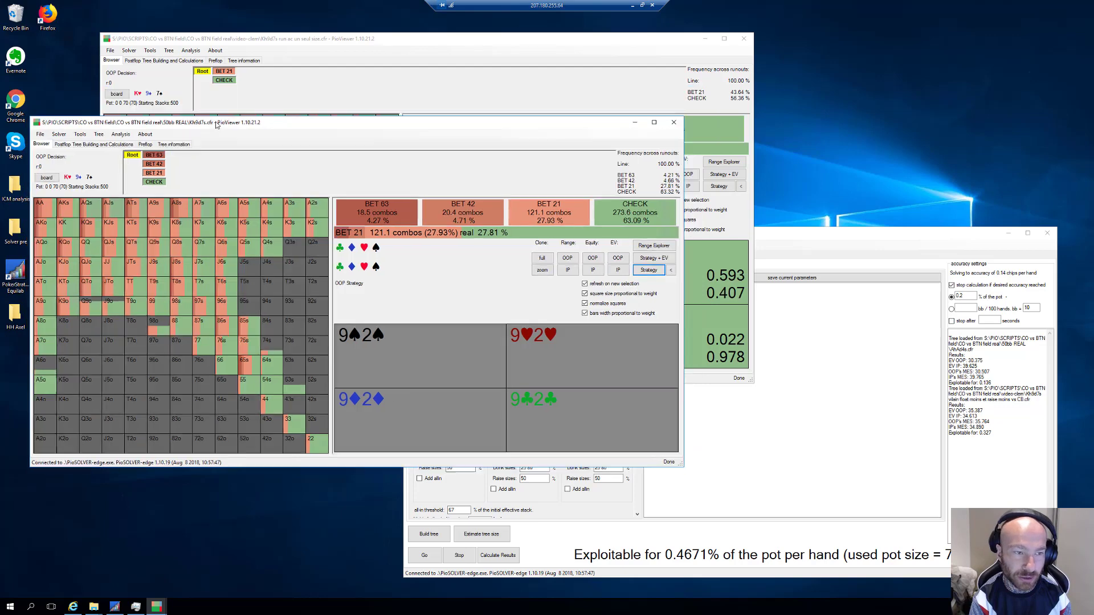
Bring the single-size Kh9d7s solution forward, check its tree-building bet sizes, and return to its strategy browser.
left_click(244, 49)
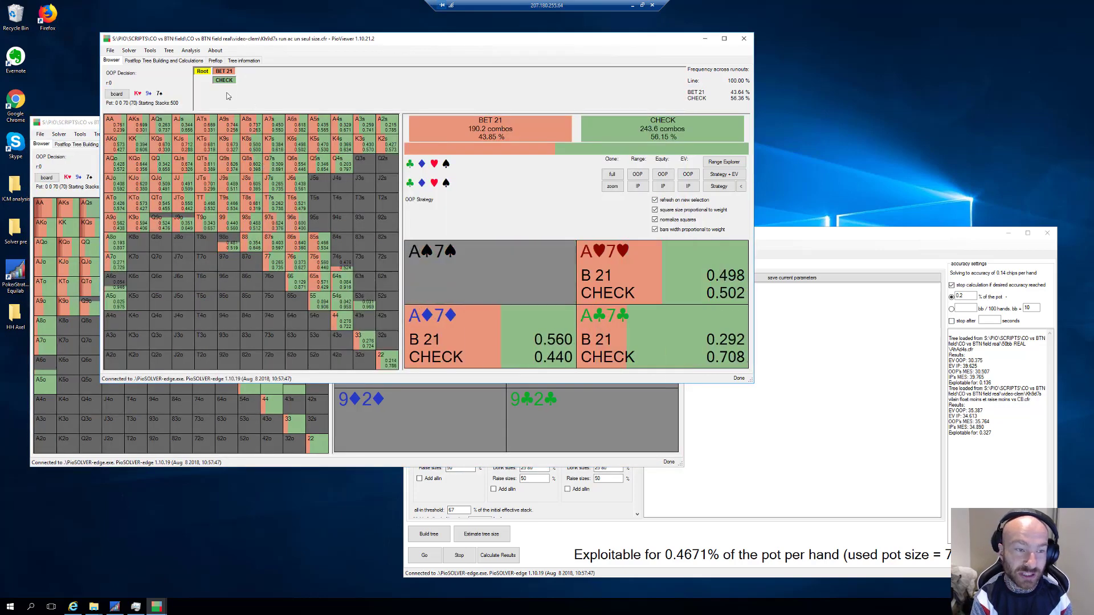
left_click(154, 61)
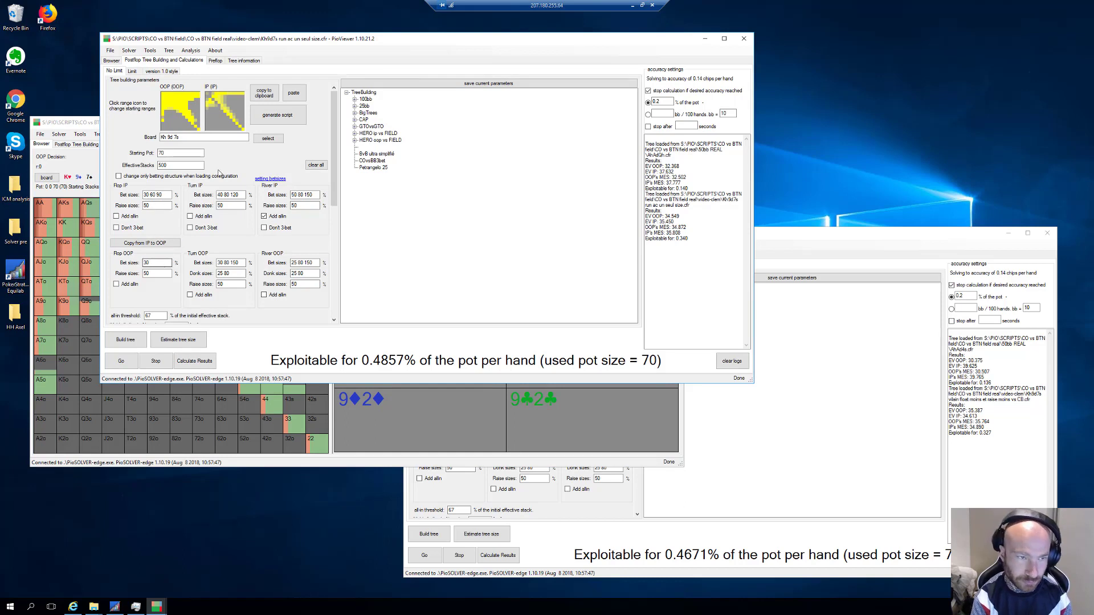
left_click(114, 61)
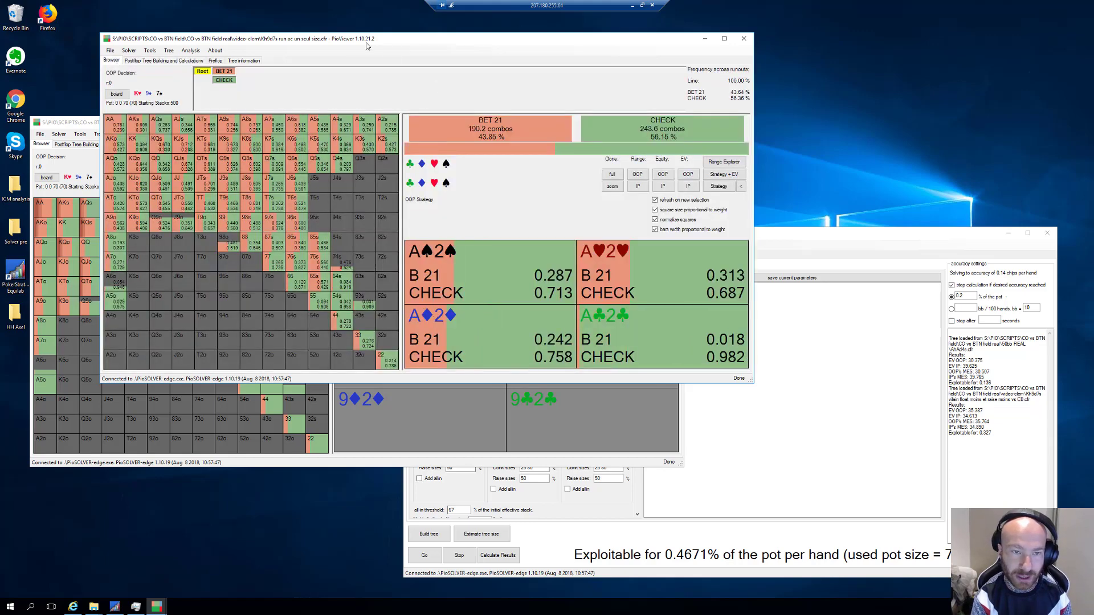
Compare the OOP root strategy of the multi-size Kh9d7s solution with that of the single-size one.
left_click_drag(358, 40, 445, 45)
left_click(161, 131)
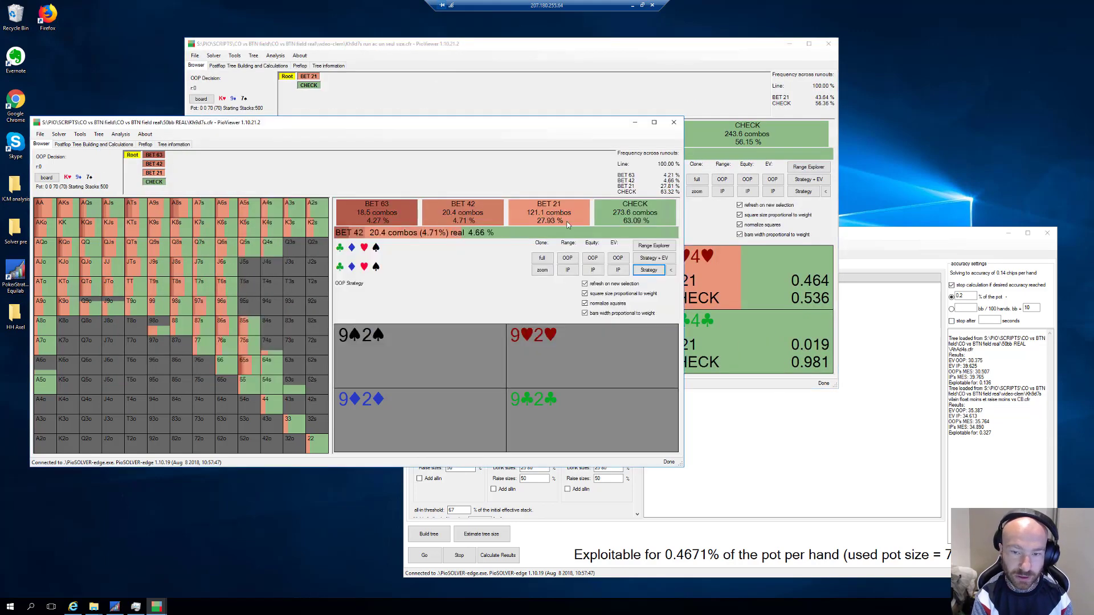
left_click_drag(575, 42, 537, 39)
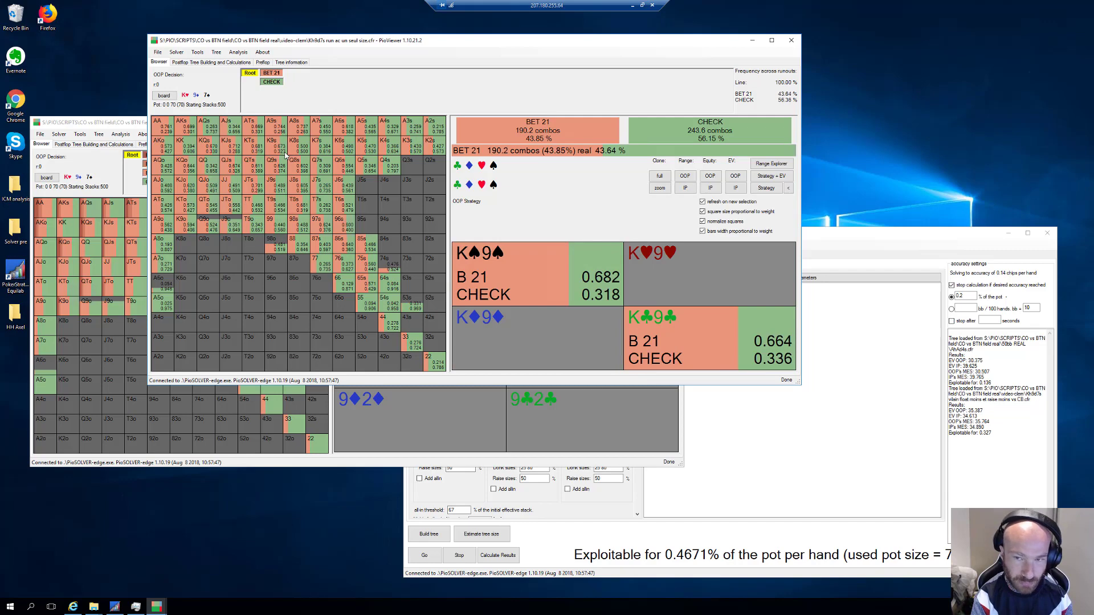
left_click_drag(457, 44, 374, 43)
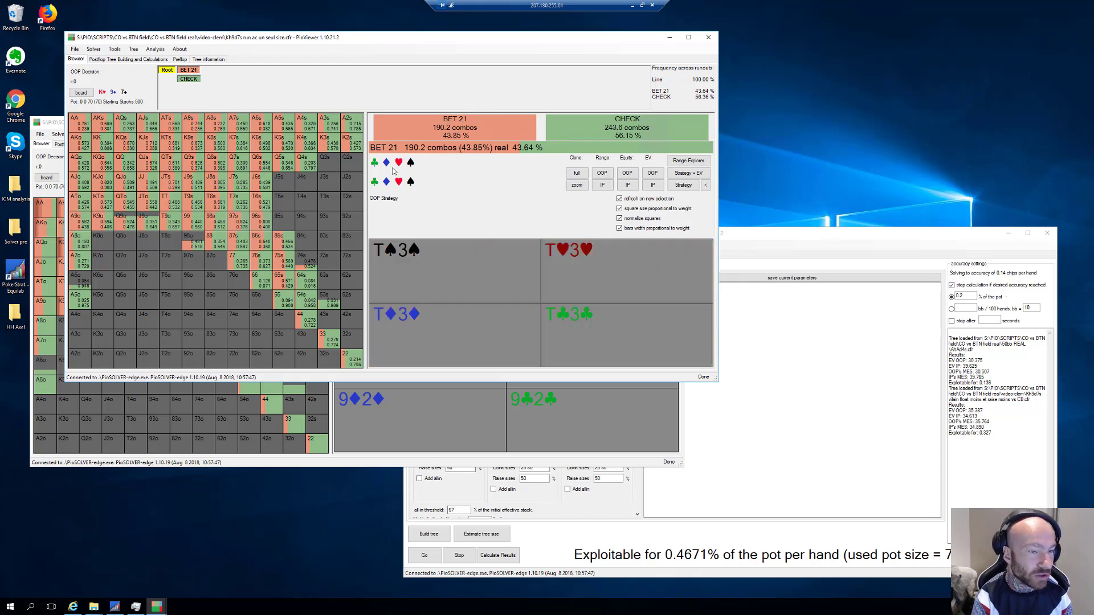
left_click_drag(267, 45, 299, 44)
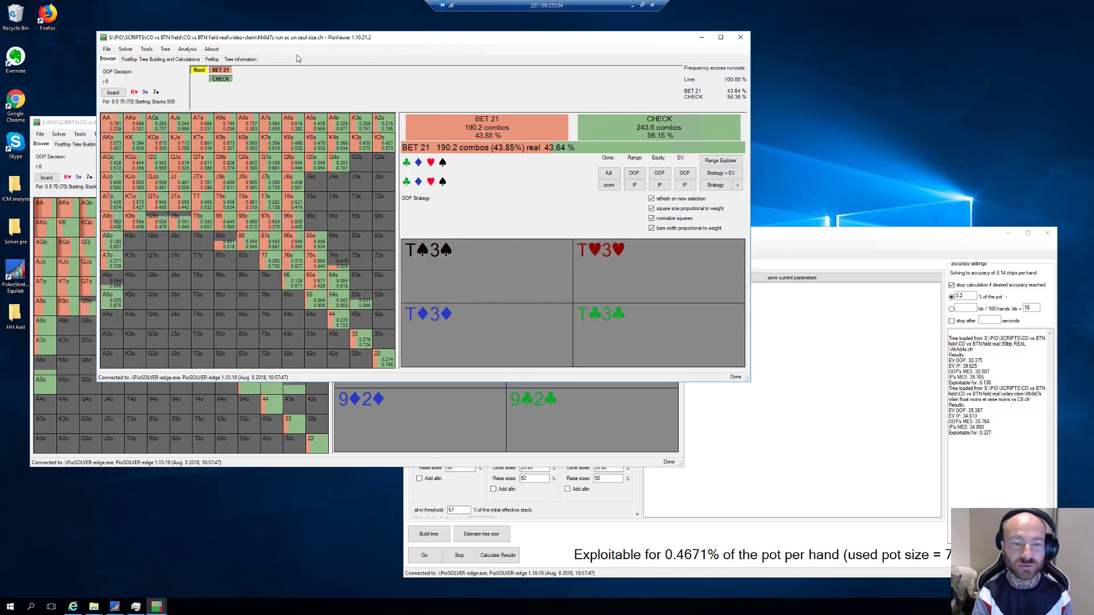
Close the 50bb REAL Kh9d7s solution and examine the root strategy of the single-size solution.
key("alt+Tab")
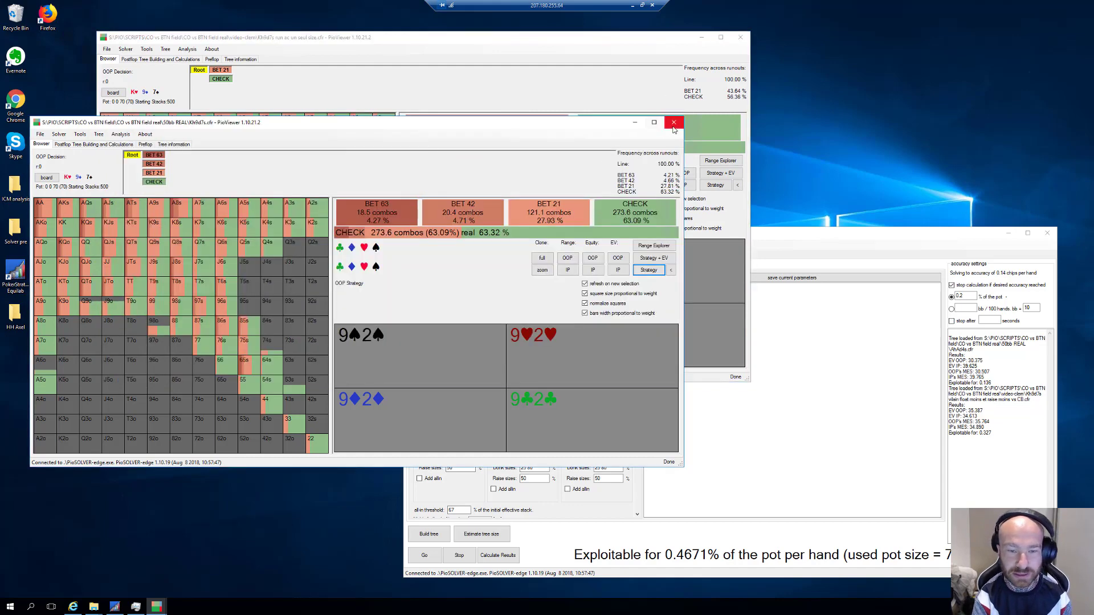
key("alt+Tab")
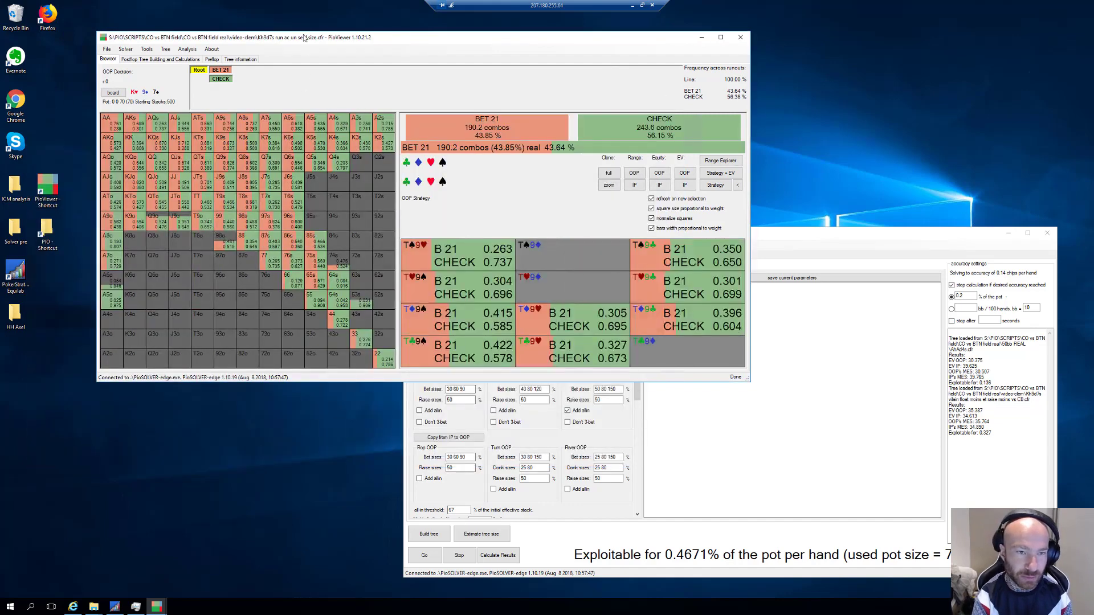
left_click_drag(288, 38, 221, 42)
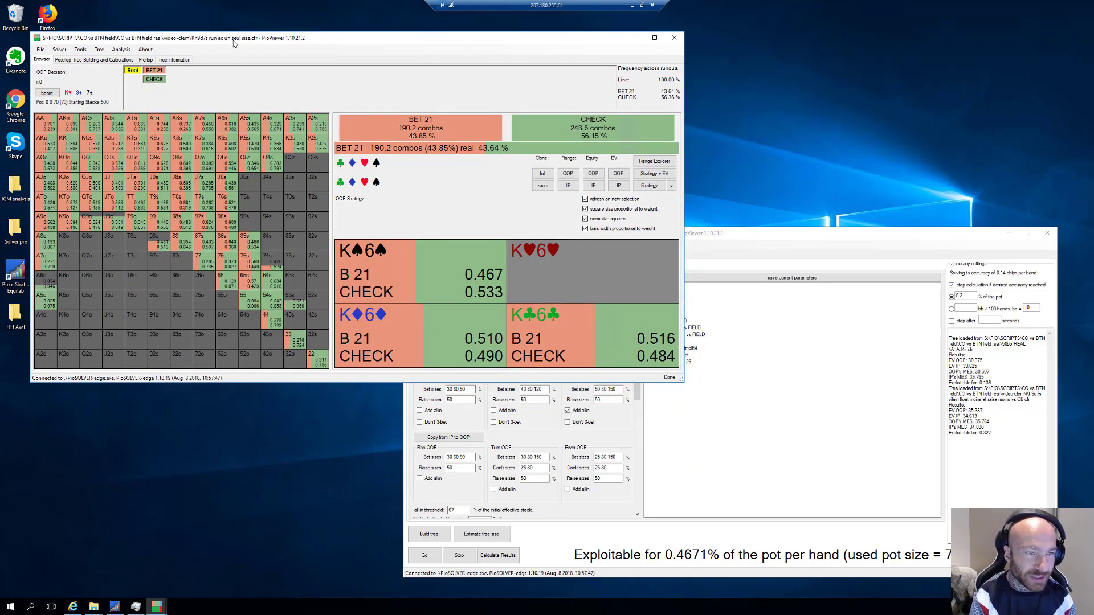
left_click_drag(236, 43, 234, 51)
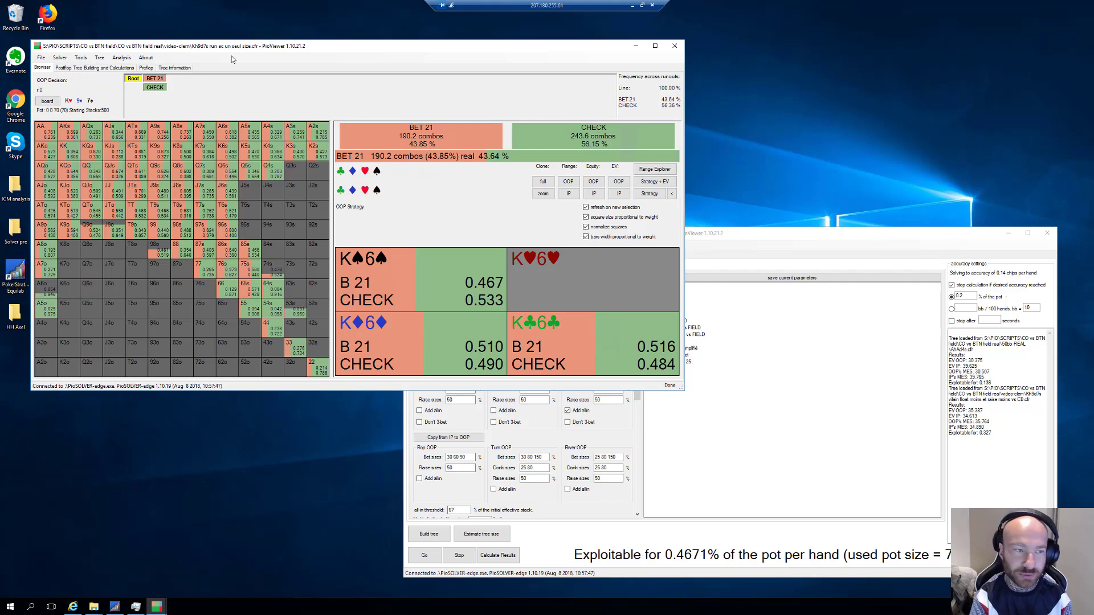
left_click_drag(236, 48, 238, 50)
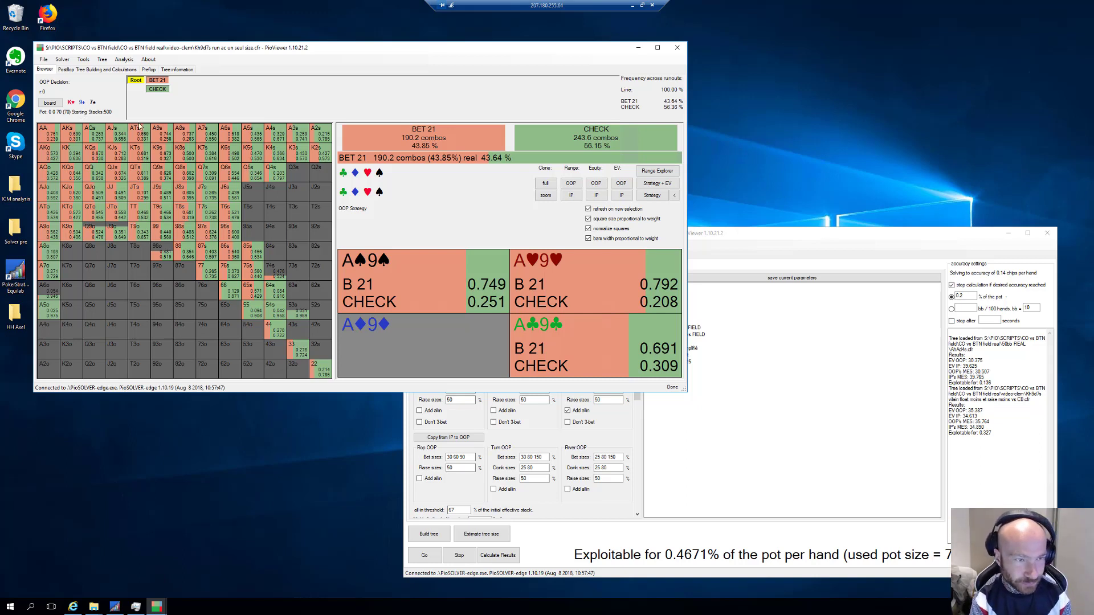
Check the 1 broadway rows in the Excel database, then return to the remote PioViewer session.
key("Left")
key("Left")
key("Left")
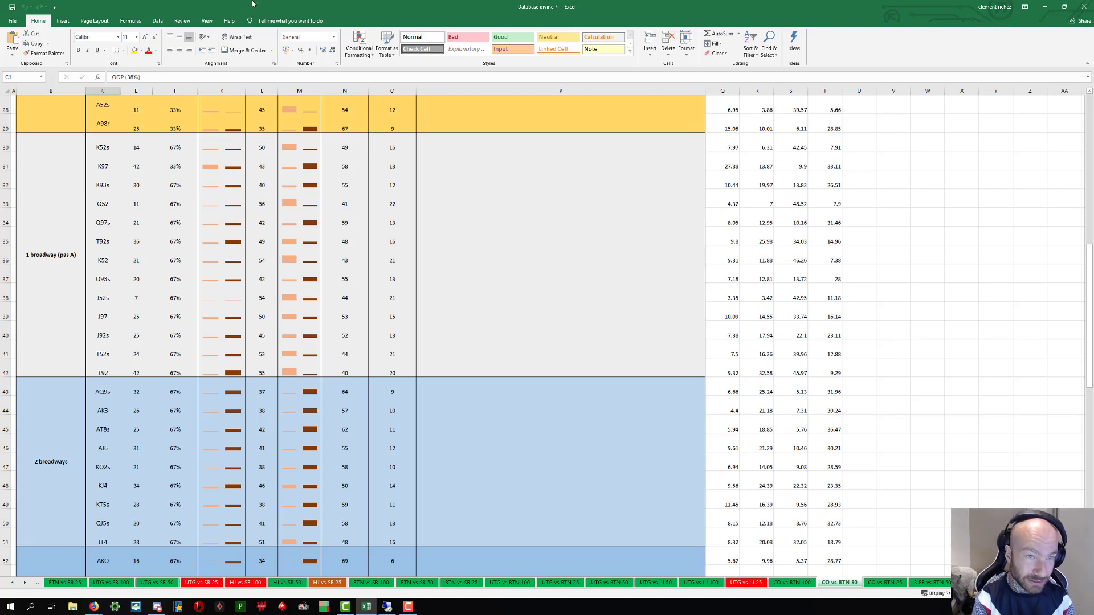
left_click(1046, 6)
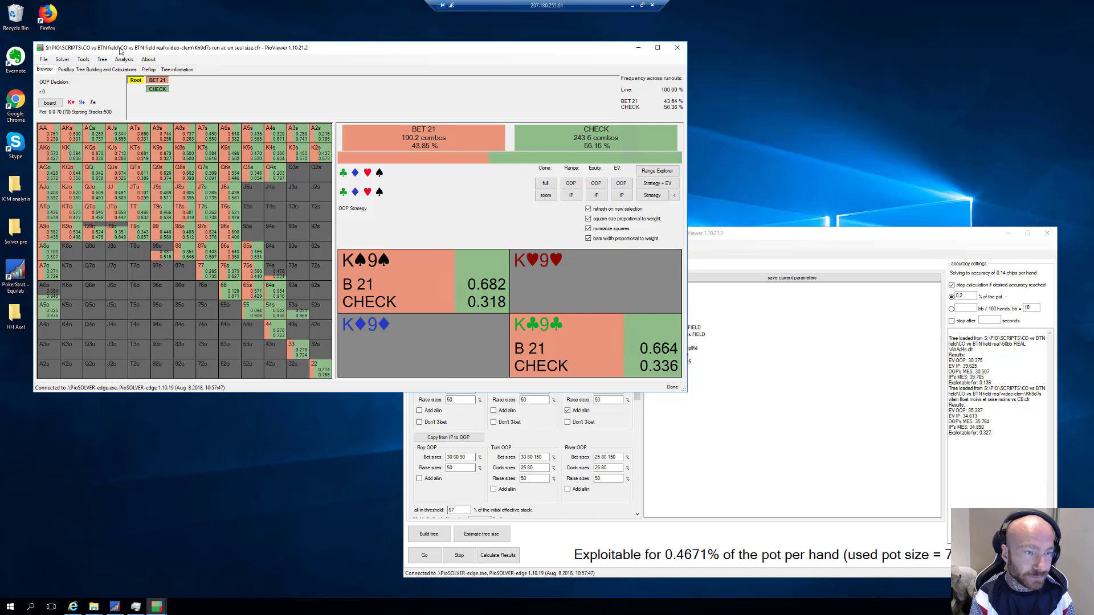
Examine BTN's response to the 21 bet in the single-size Kh9d7s solution alongside the OOP root strategy.
left_click_drag(365, 48, 346, 17)
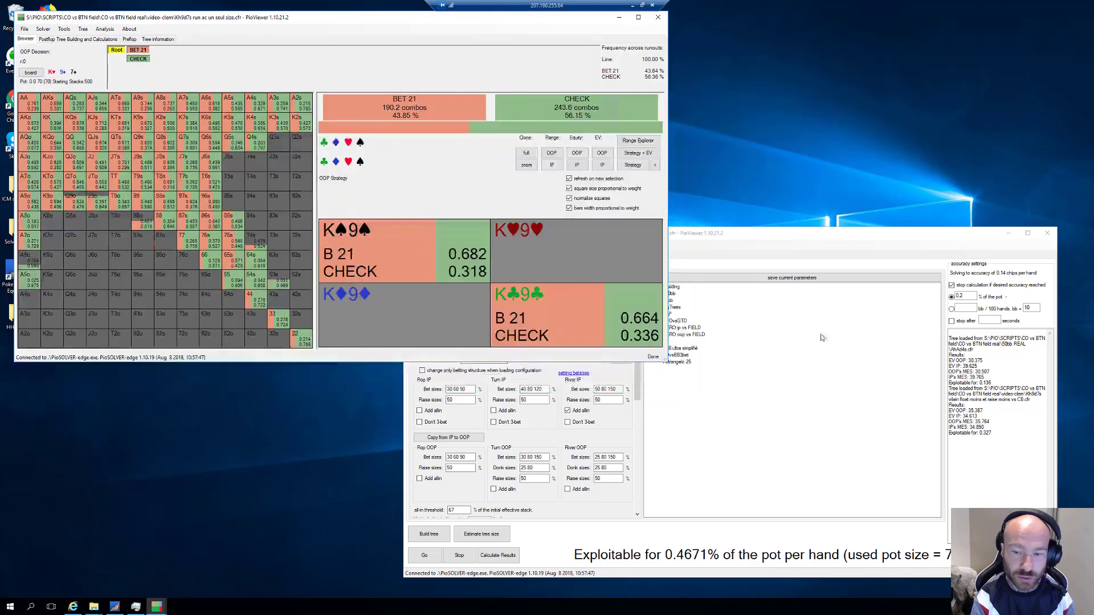
left_click(701, 233)
left_click_drag(701, 231, 706, 223)
left_click(364, 85)
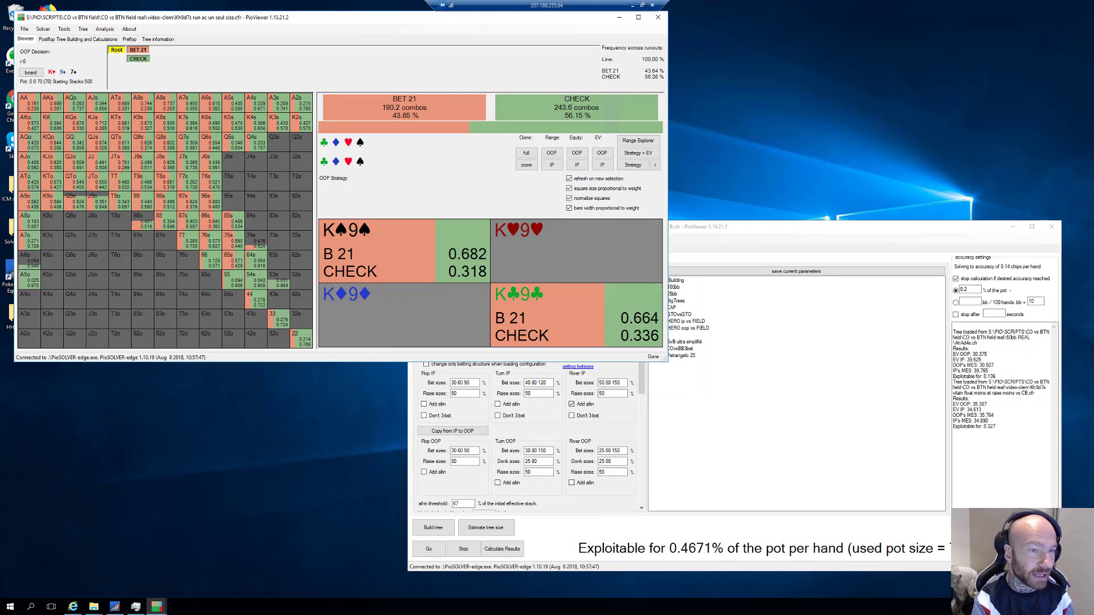
left_click(141, 51)
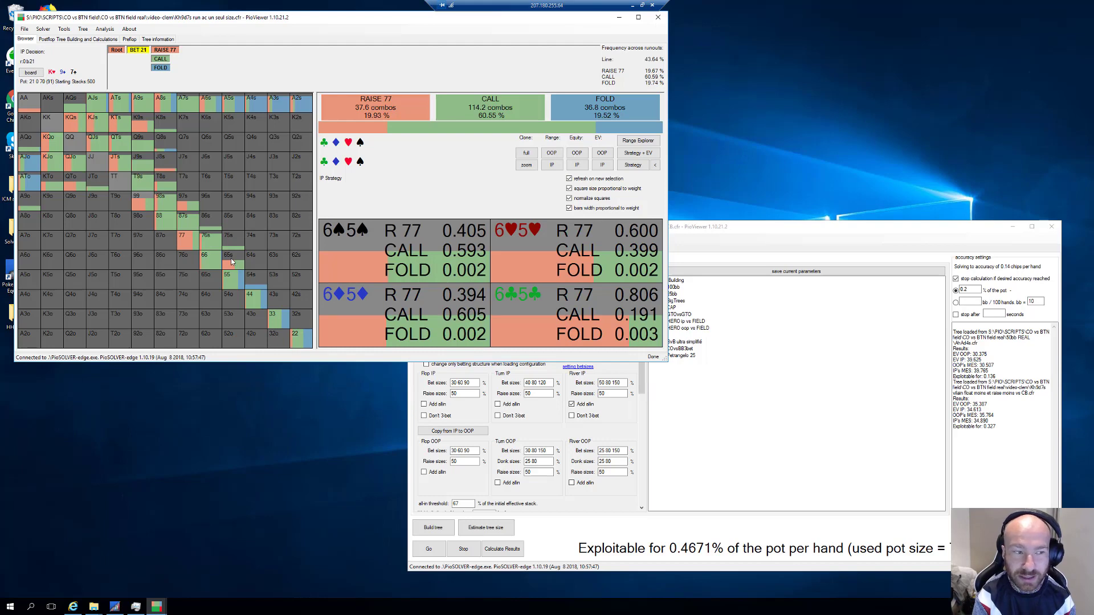
left_click(116, 50)
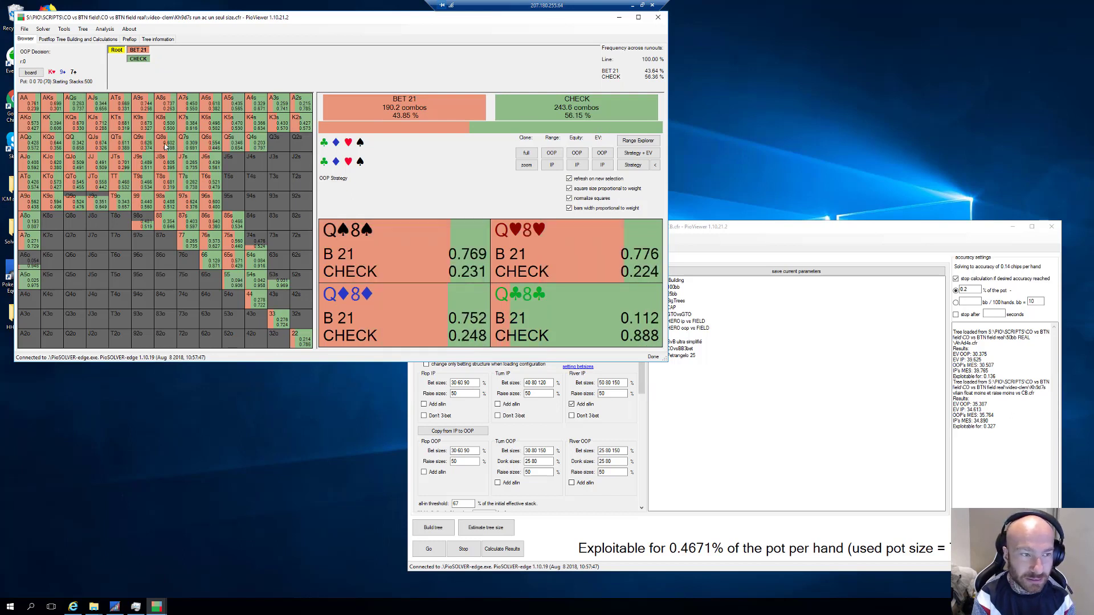
left_click(137, 50)
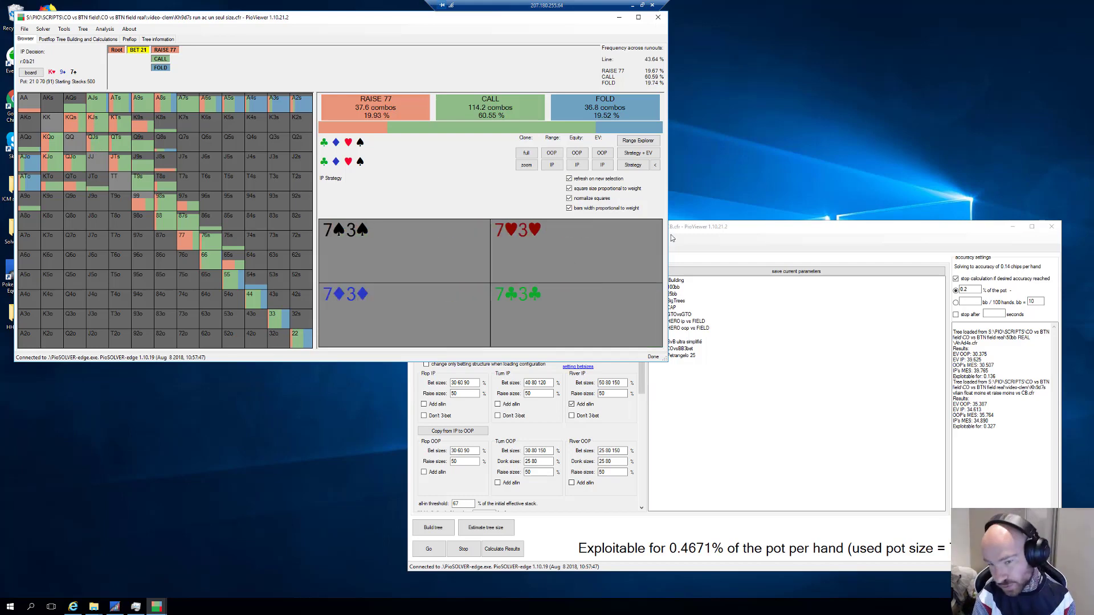
Display the locked BTN strategy against the 21 bet in the "vilain float moins et raise moins vs CB" solution, beside the single-size solution.
left_click_drag(582, 227, 562, 180)
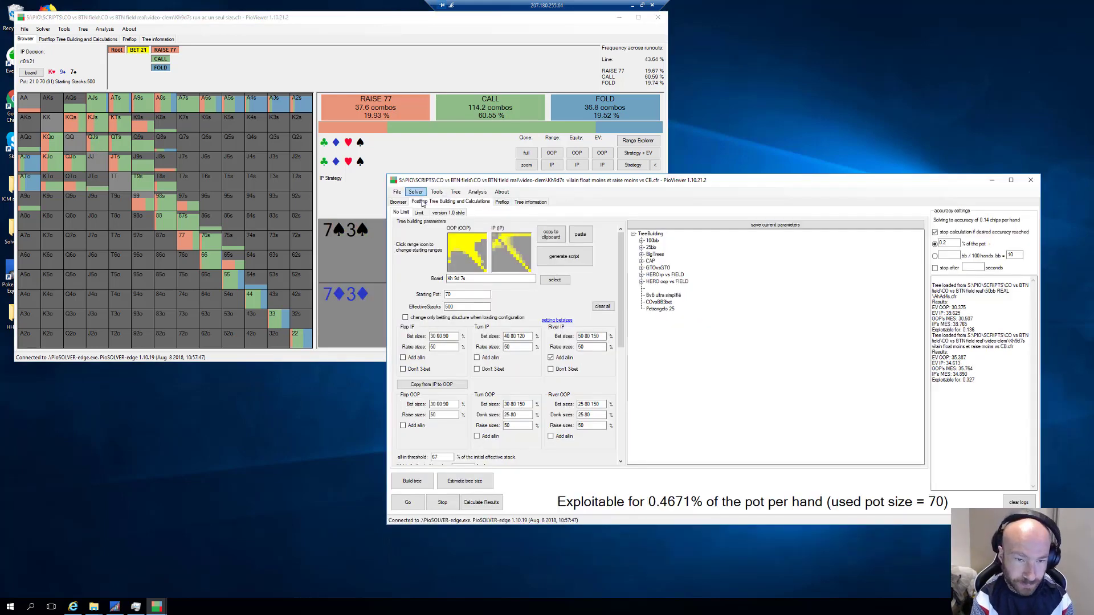
left_click(399, 202)
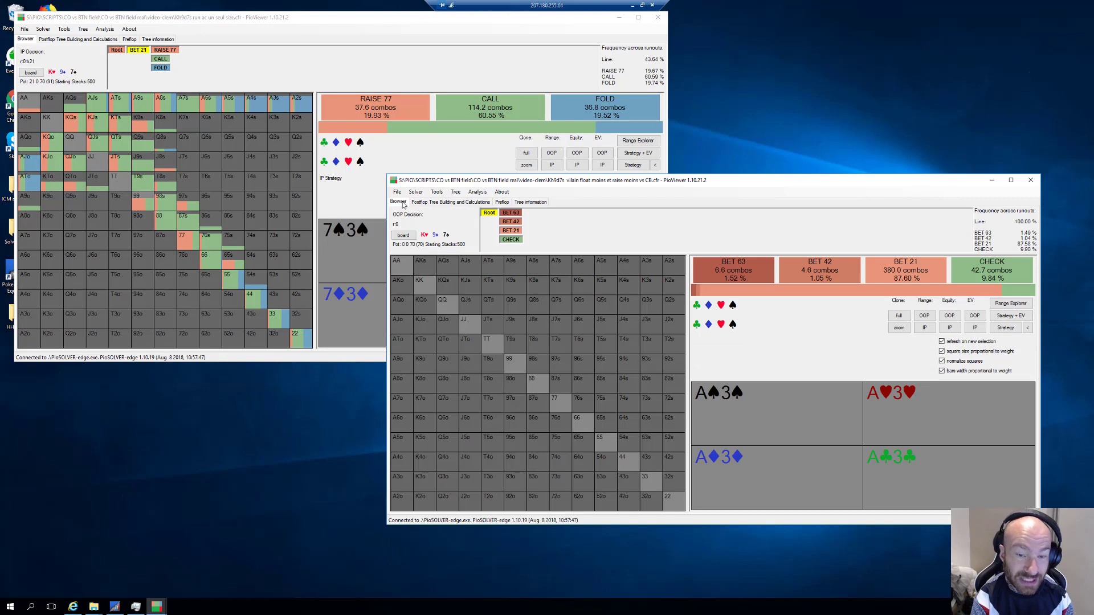
left_click(511, 231)
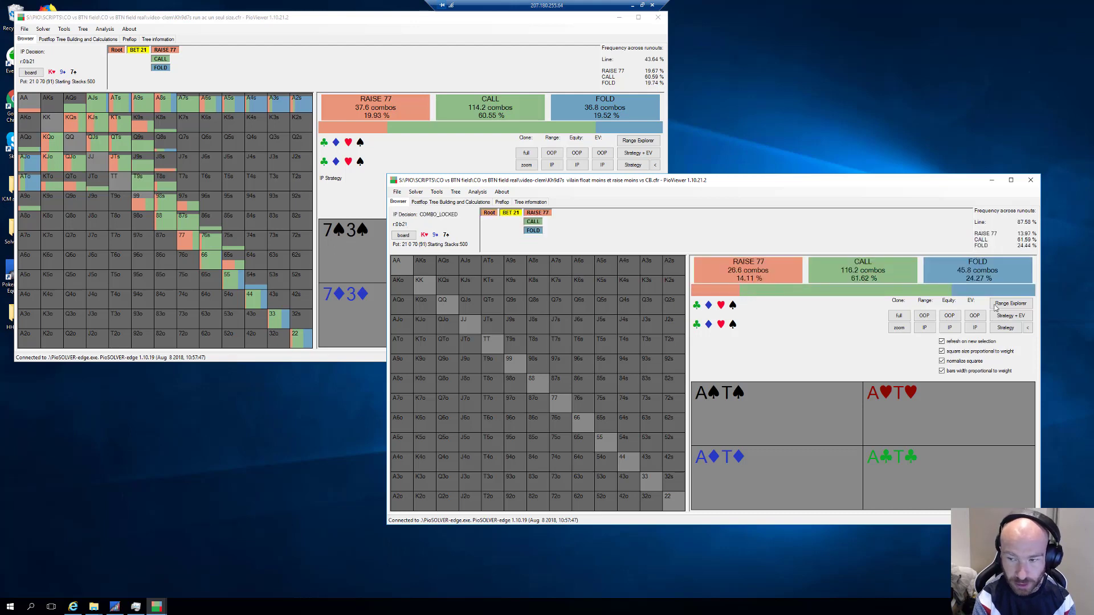
left_click(1006, 328)
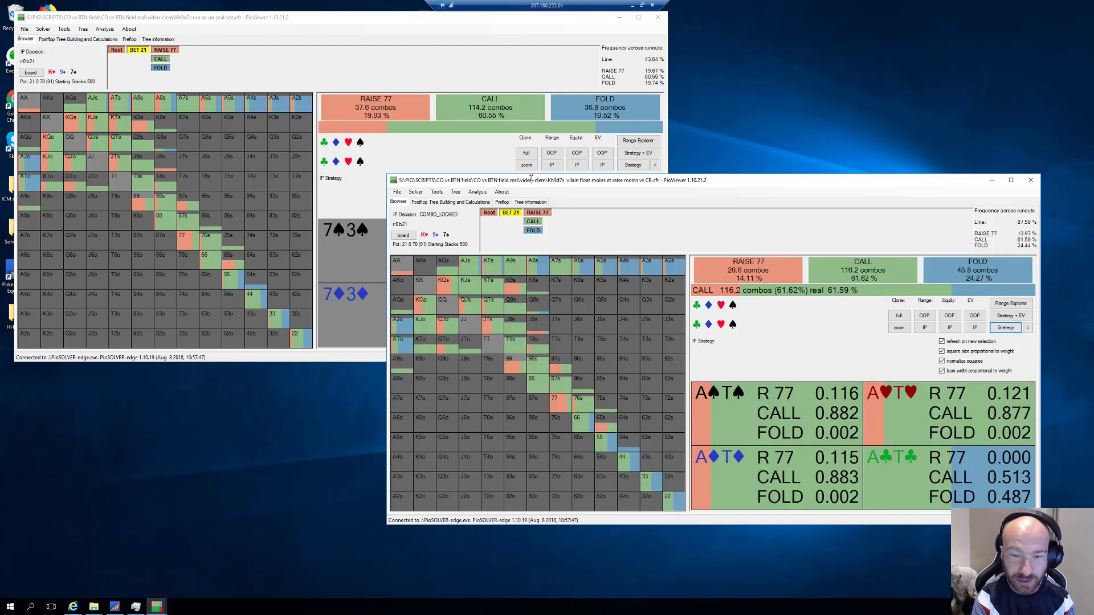
left_click_drag(539, 137, 497, 62)
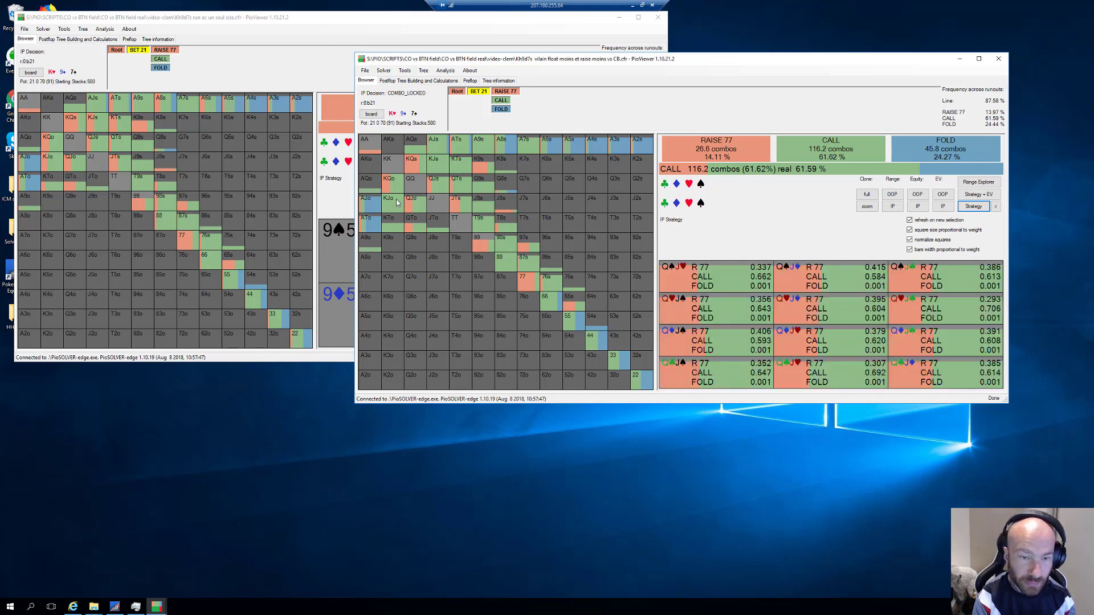
Examine the OOP root strategy of the "vilain float moins et raise moins vs CB" solution, then reopen its BET 21 node.
left_click(457, 93)
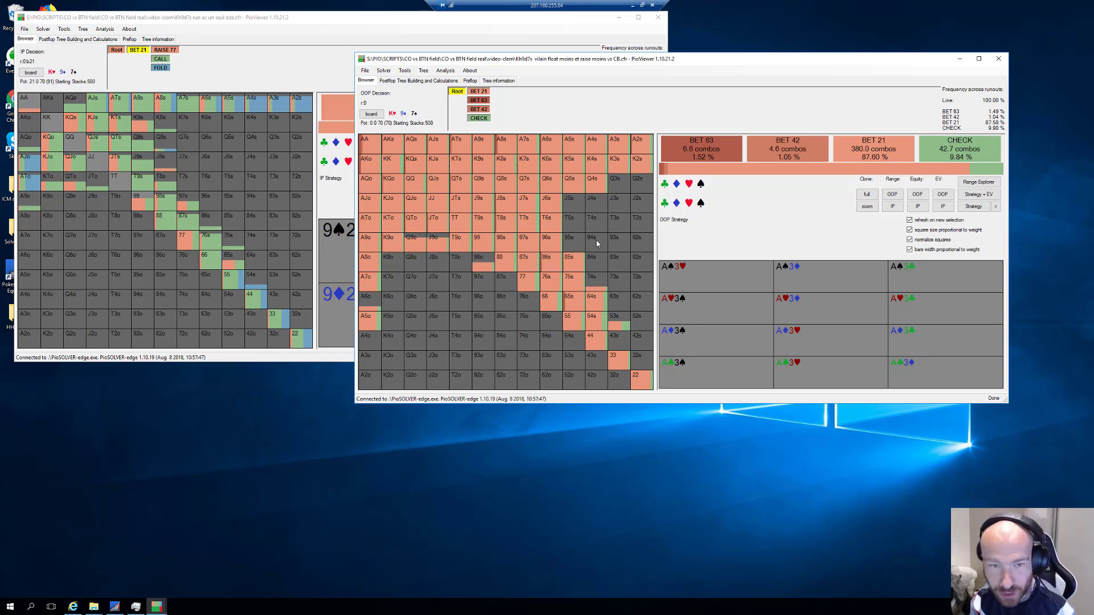
left_click_drag(523, 59, 511, 180)
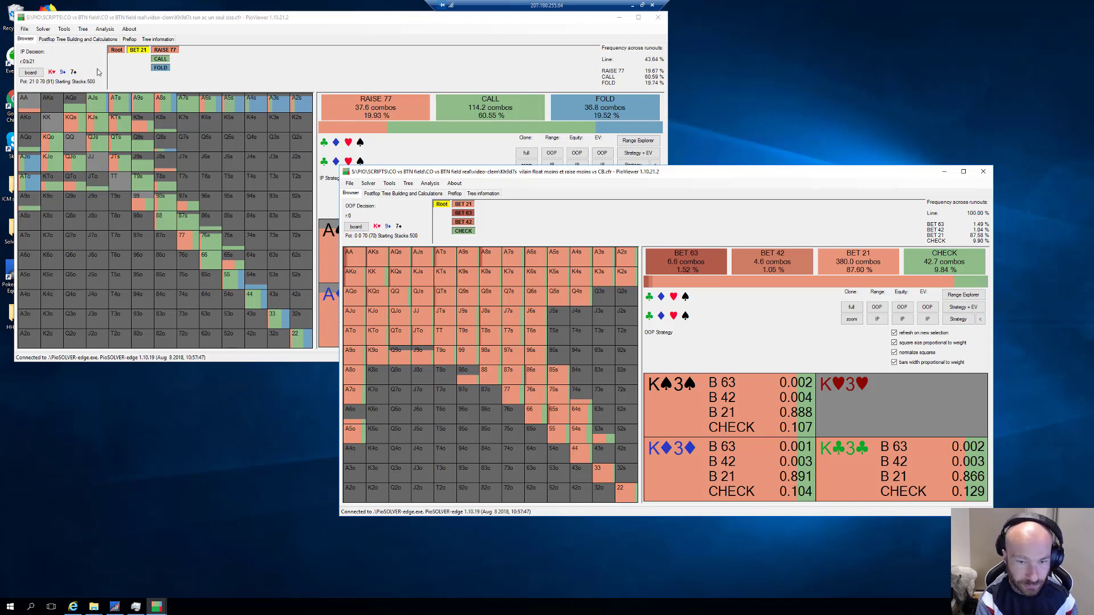
left_click(458, 205)
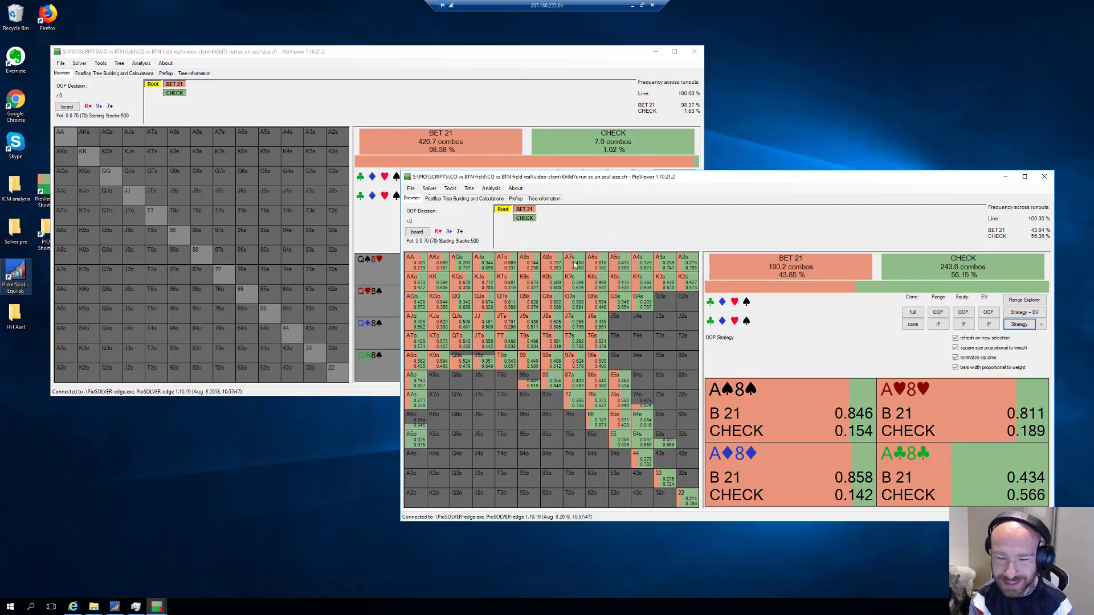
Show BTN's strategy against the 21 bet in both the original and the node-locked single-size solutions for comparison.
left_click(524, 210)
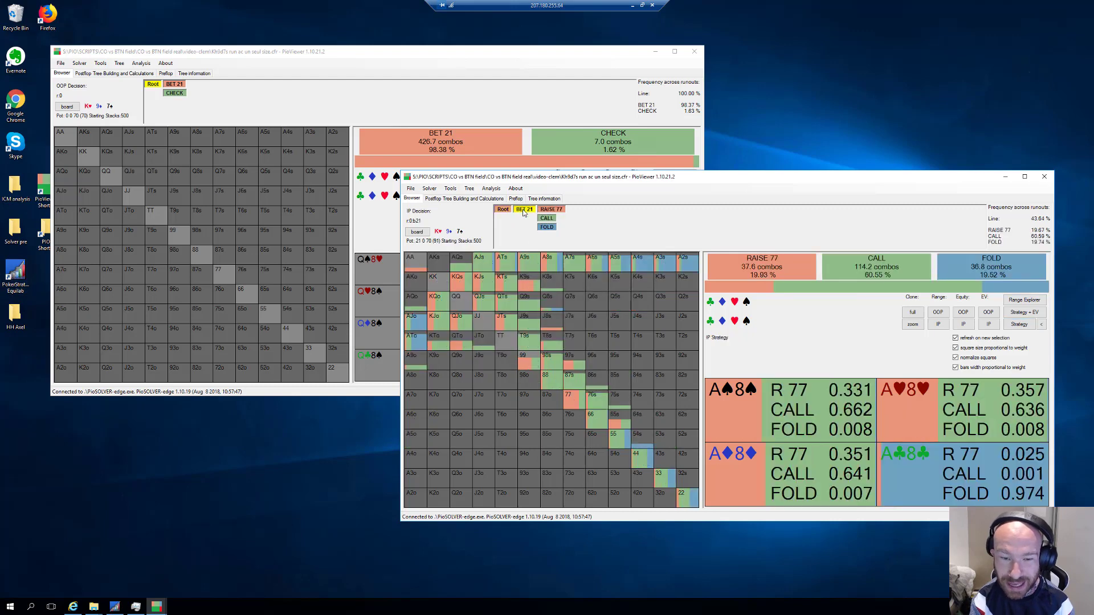
left_click(175, 84)
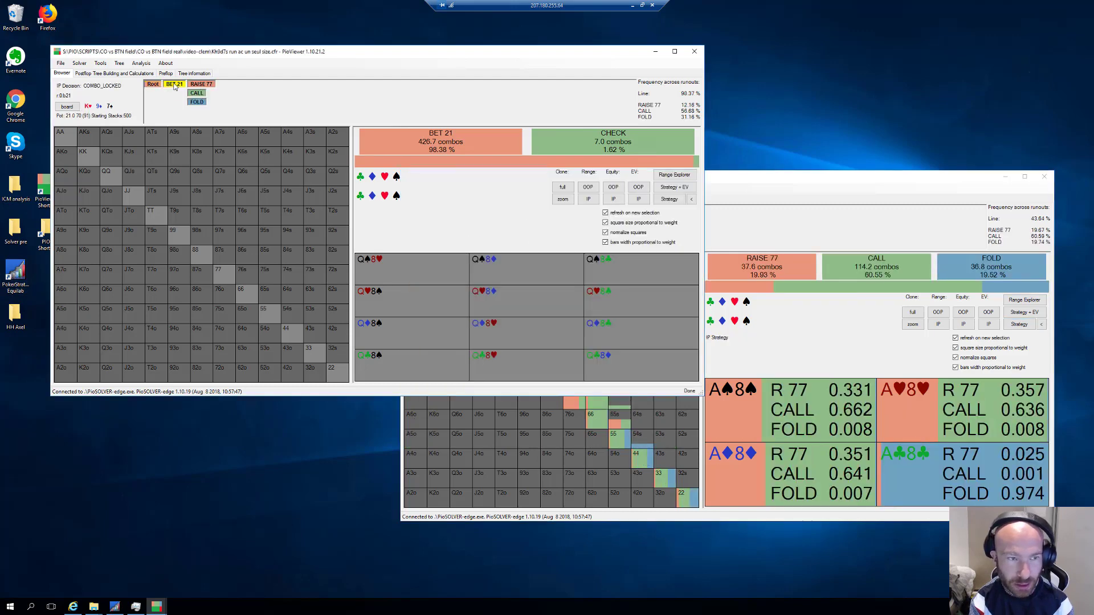
left_click_drag(268, 55, 214, 43)
left_click(642, 192)
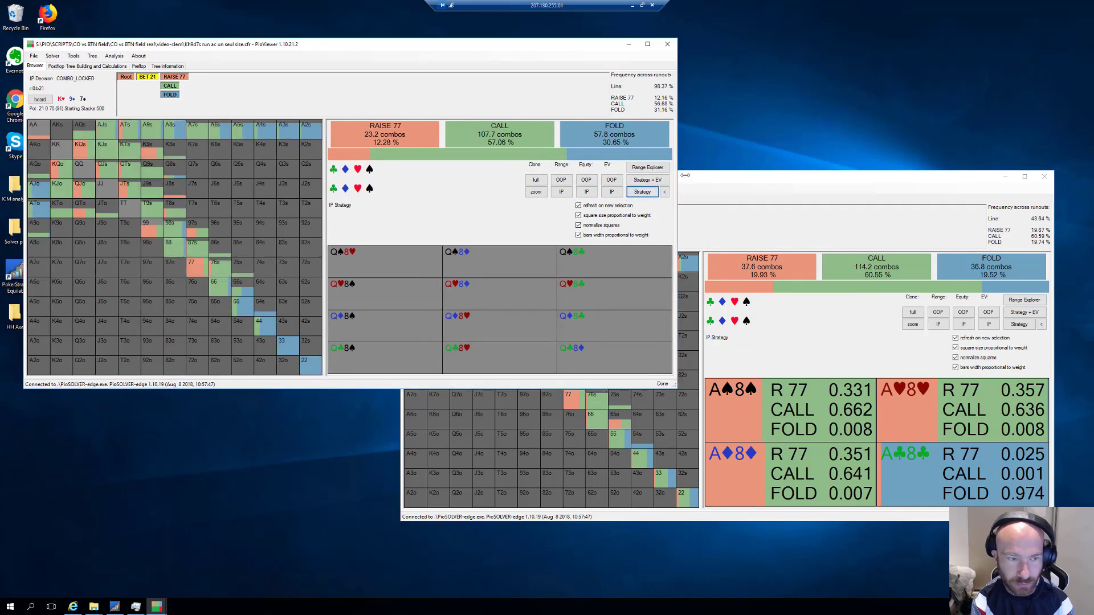
left_click_drag(687, 176, 656, 225)
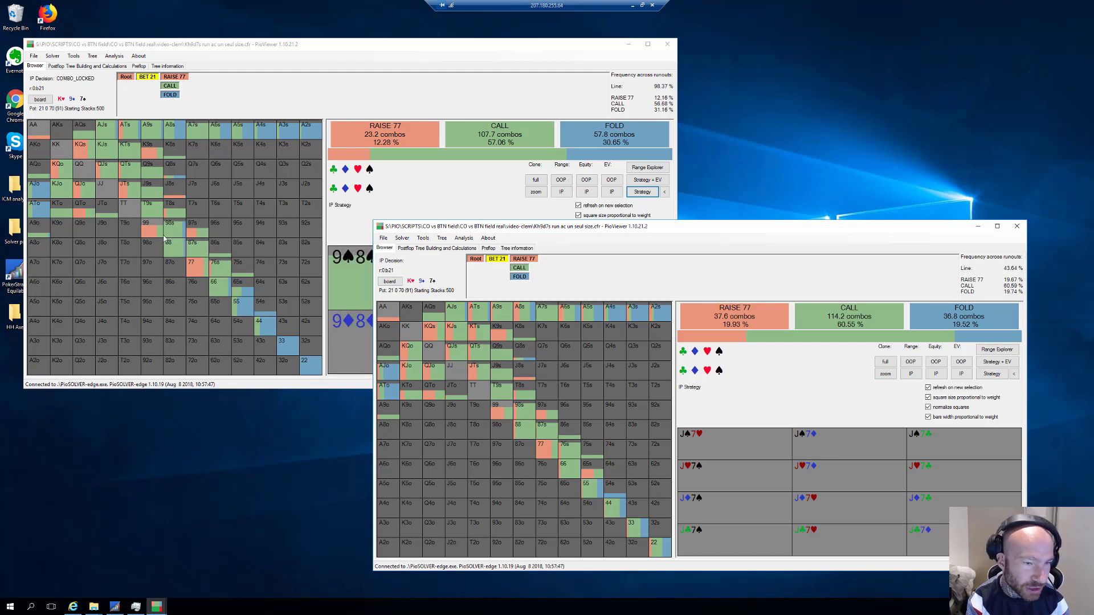
Examine the OOP root strategy of the node-locked single-size solution together with BTN's locked response to the 21 bet.
left_click(128, 77)
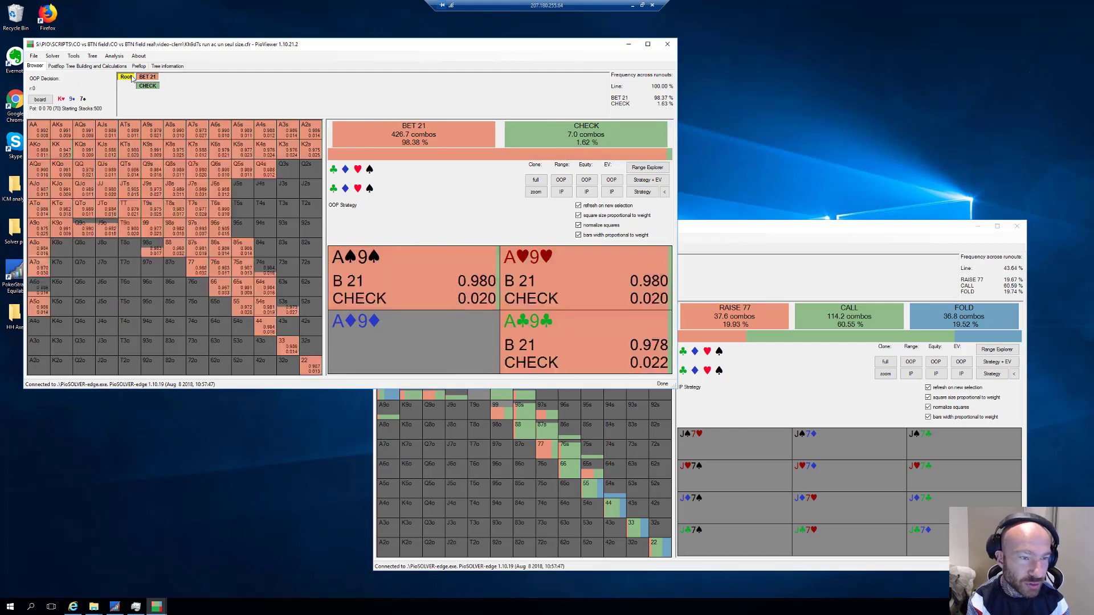
left_click(147, 77)
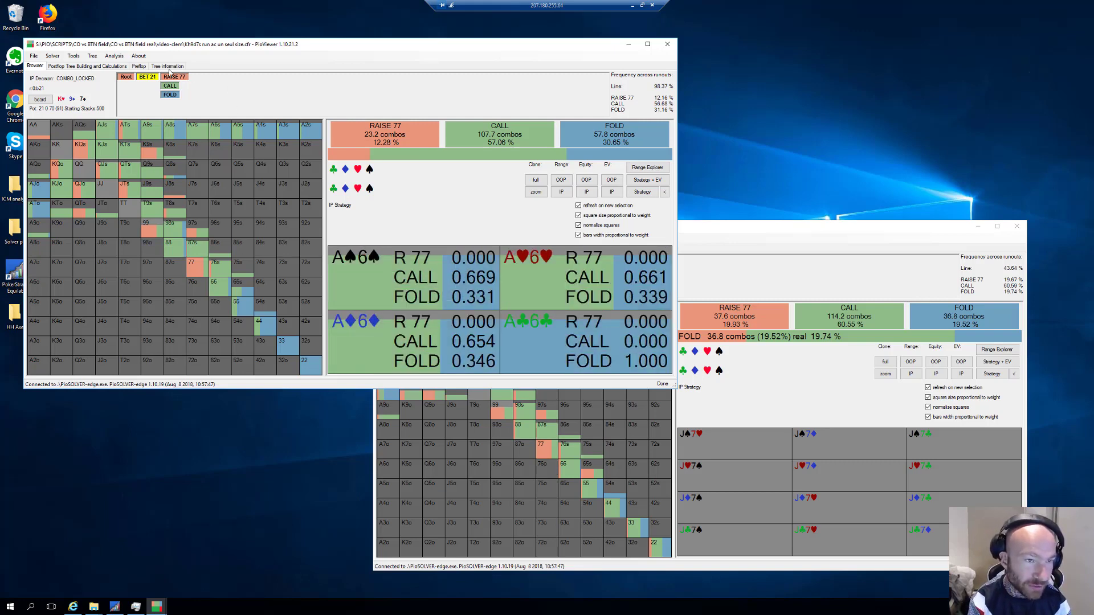
left_click(123, 78)
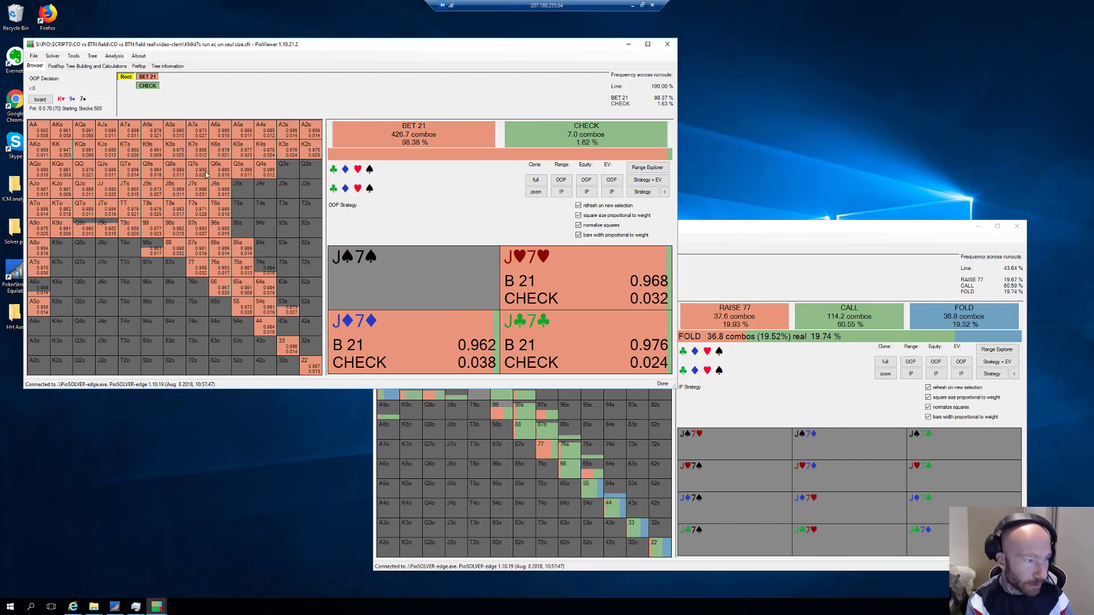
left_click(171, 46)
left_click_drag(169, 46, 171, 46)
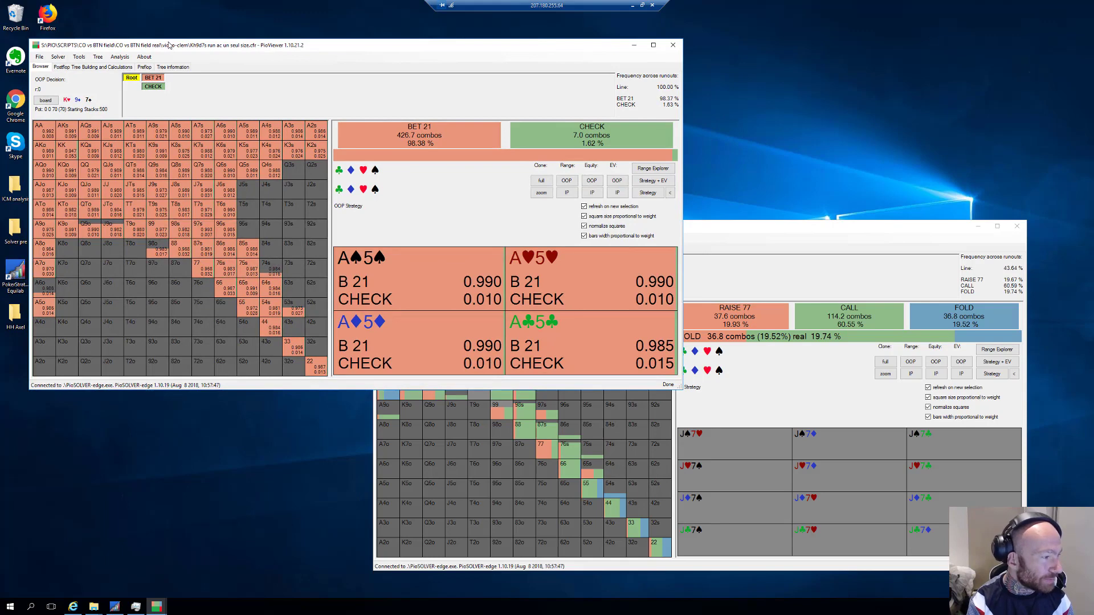